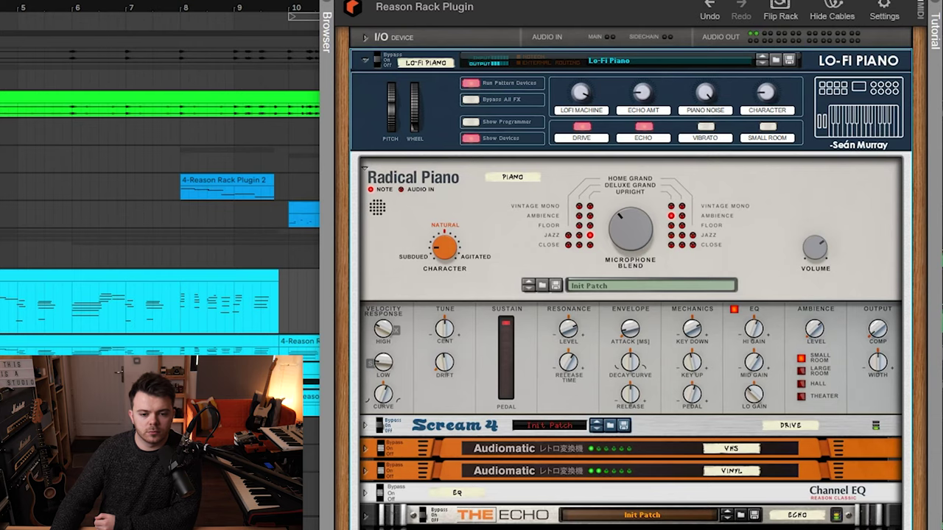
# Step: Unfold the Lo-Fi Piano rack's Channel EQ to show its controls
pyautogui.moveTo(610, 12); pyautogui.dragTo(592, 5)
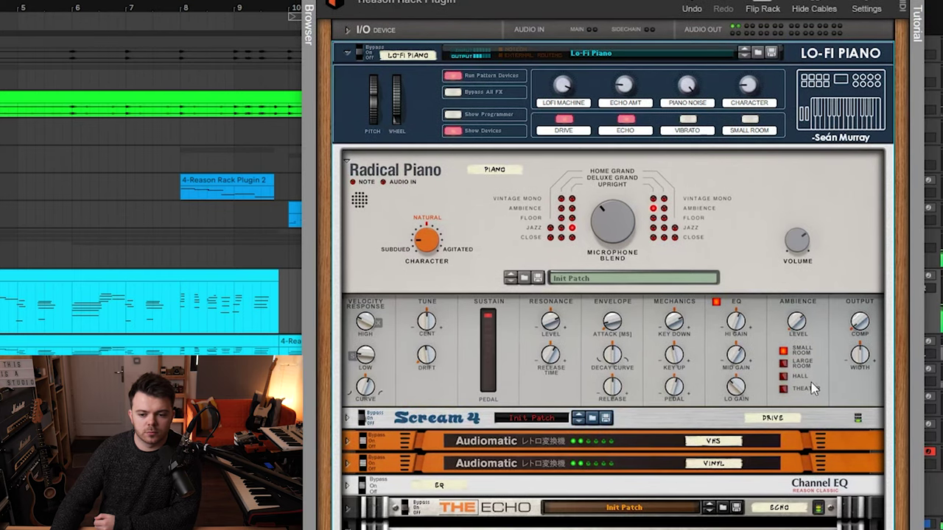
pyautogui.scroll(-3, 825, 394)
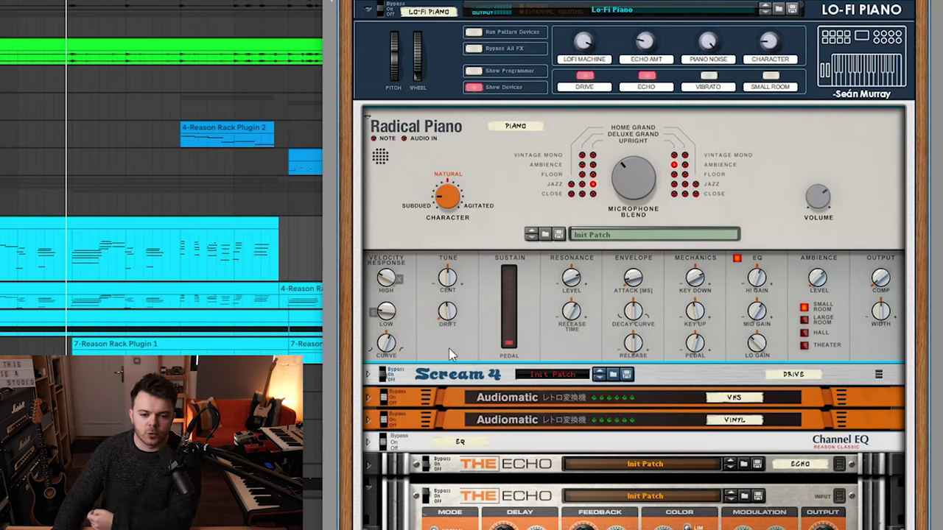
pyautogui.click(368, 442)
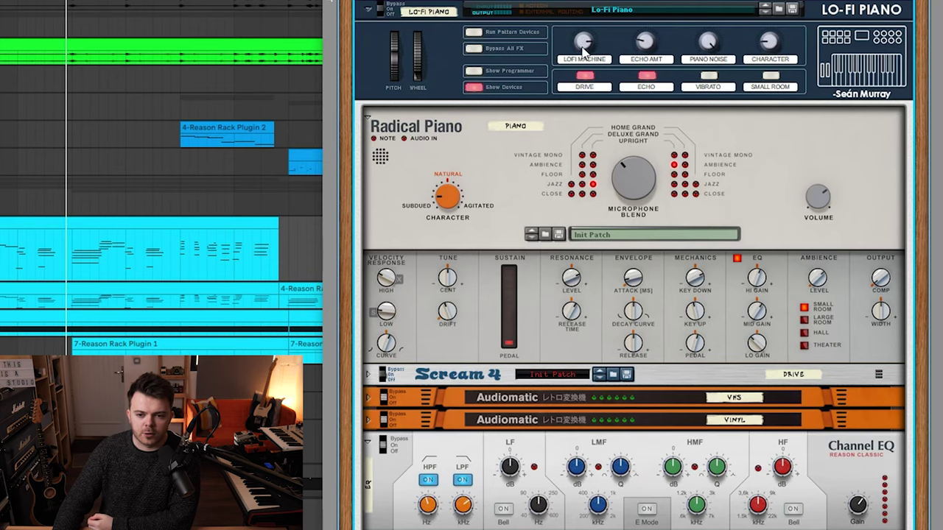
# Step: Sweep the LOFI MACHINE knob down to 0 and switch the ECHO off
pyautogui.moveTo(588, 46); pyautogui.dragTo(589, 90)
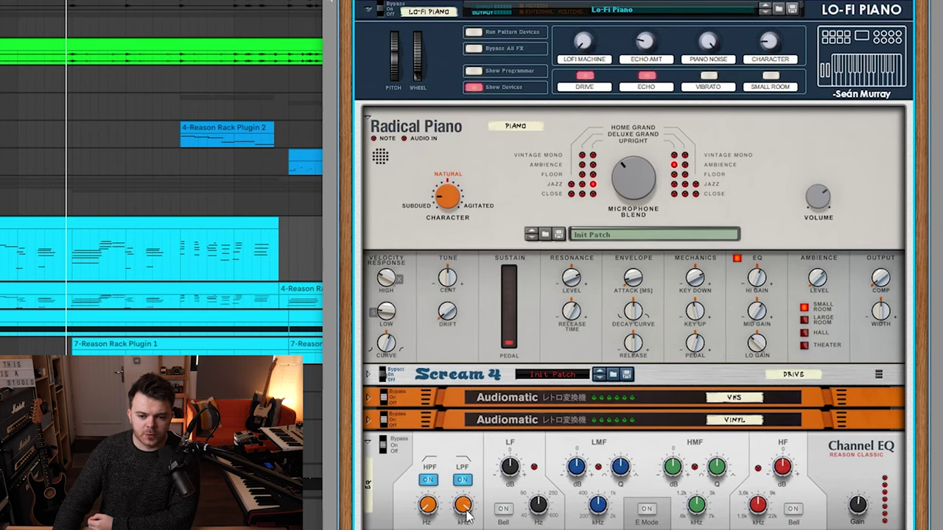
pyautogui.moveTo(596, 49); pyautogui.dragTo(594, 3)
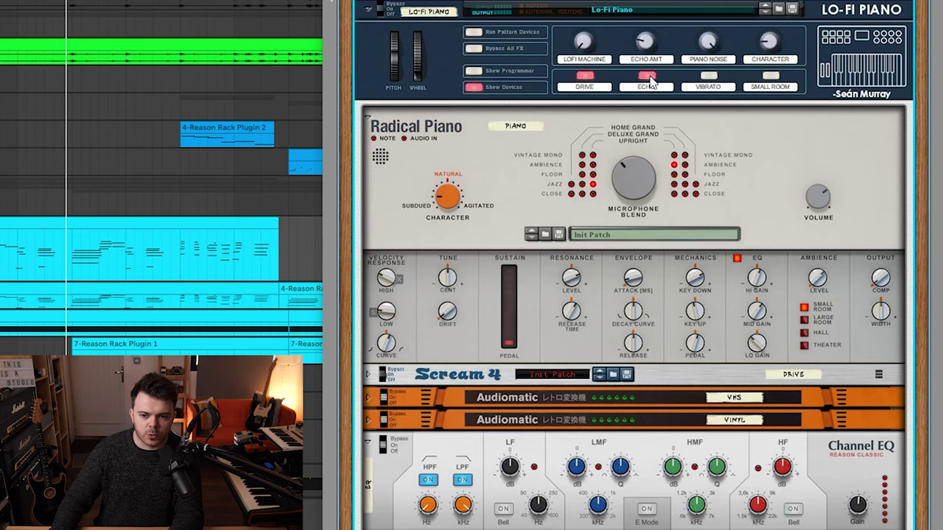
pyautogui.click(649, 79)
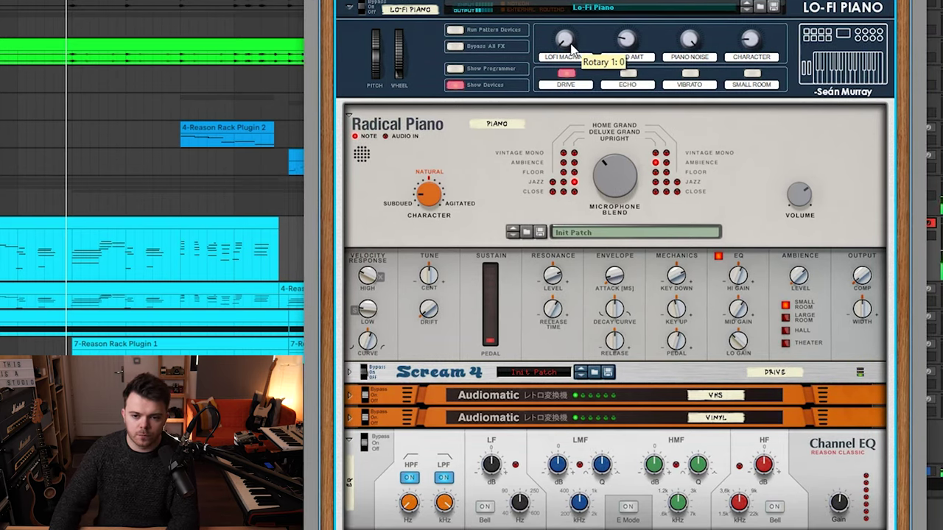
# Step: Push LOFI MACHINE up to 127 while folding and unfolding the vinyl Audiomatic unit
pyautogui.moveTo(573, 48); pyautogui.dragTo(569, 2)
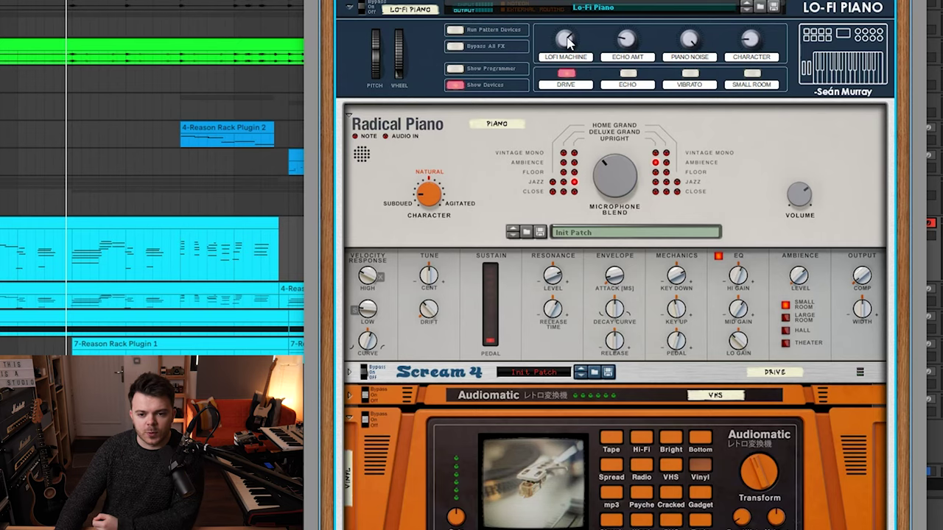
pyautogui.moveTo(571, 44)
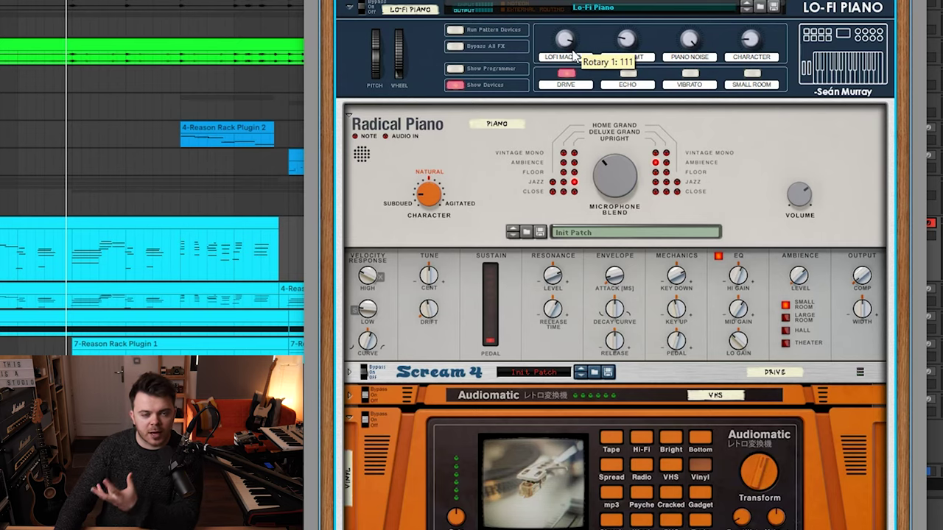
pyautogui.click(349, 396)
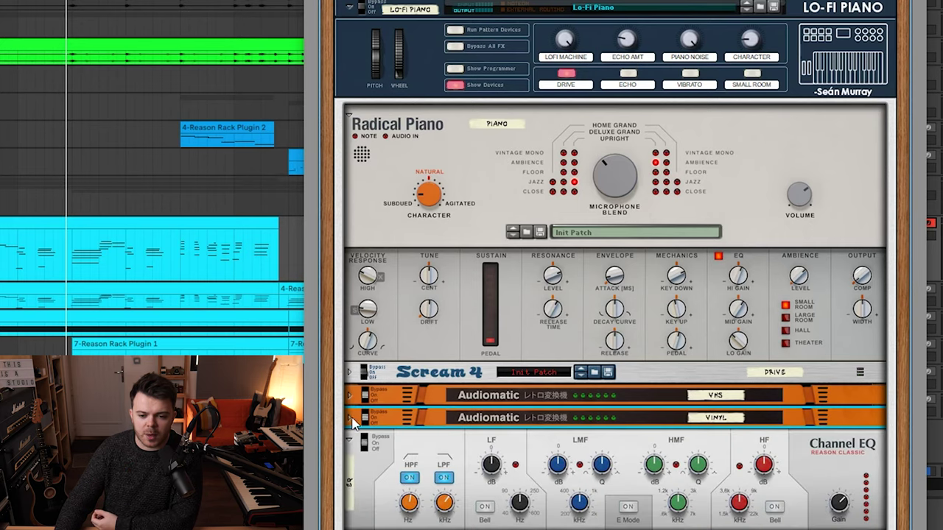
pyautogui.click(351, 420)
pyautogui.moveTo(575, 44)
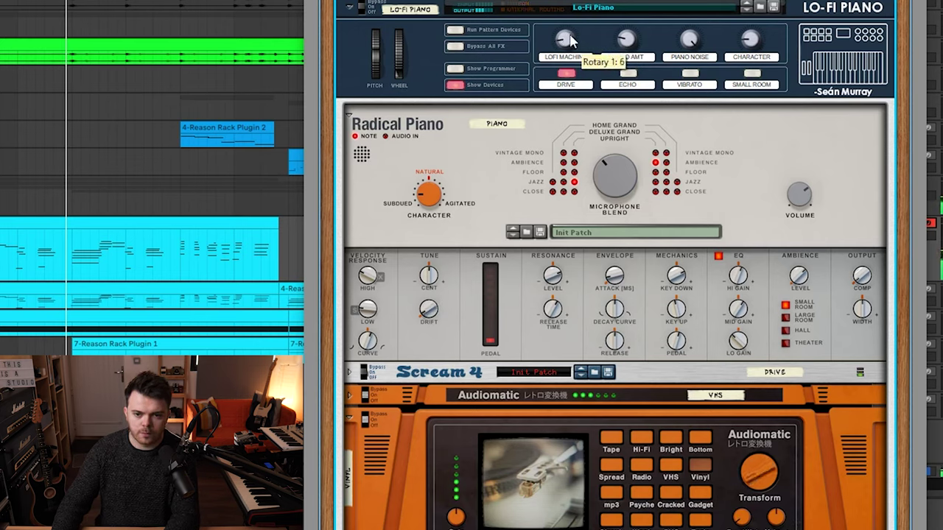
pyautogui.moveTo(573, 41); pyautogui.dragTo(569, 1)
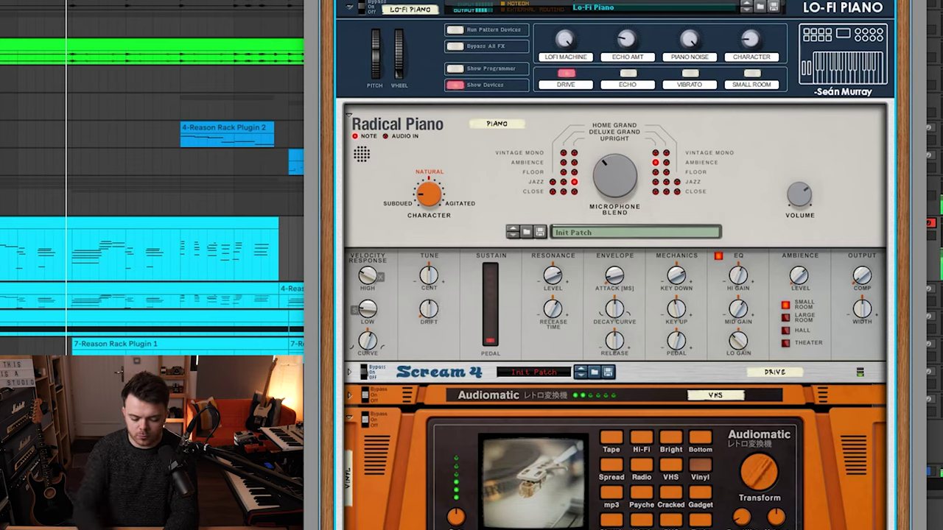
pyautogui.click(349, 396)
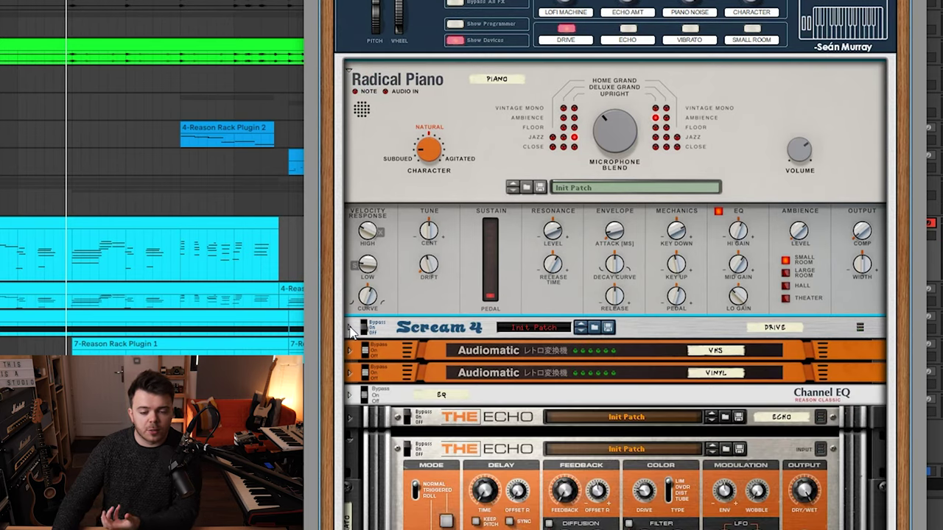
# Step: Expand and refold Scream 4 and the VHS Audiomatic to show their settings
pyautogui.click(351, 331)
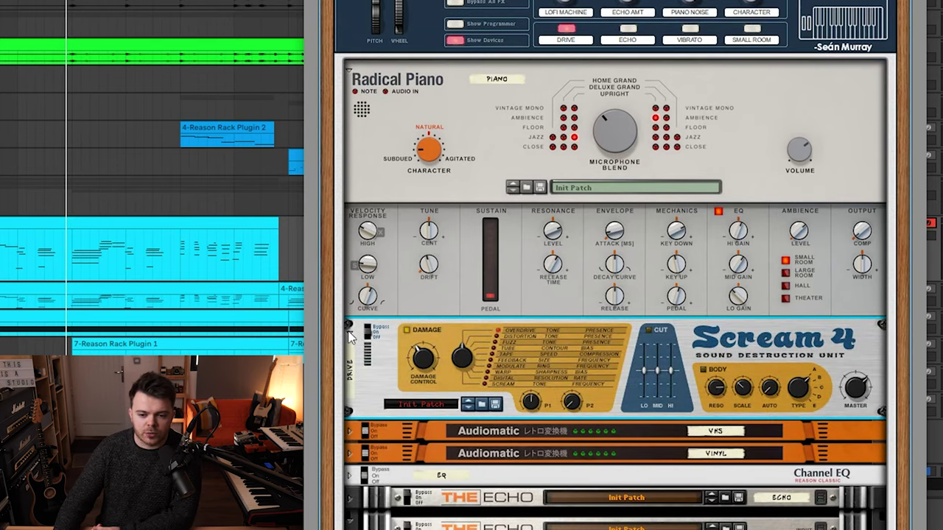
pyautogui.click(352, 333)
pyautogui.click(351, 352)
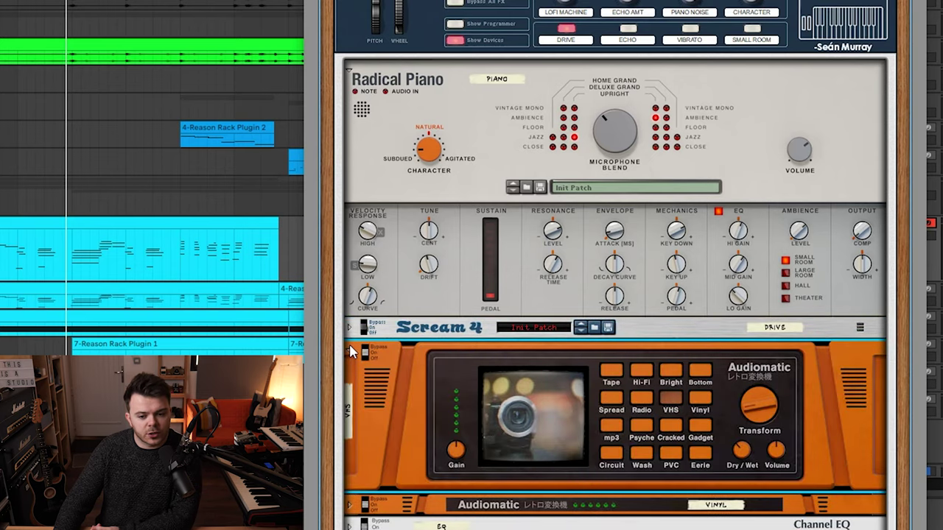
pyautogui.click(351, 355)
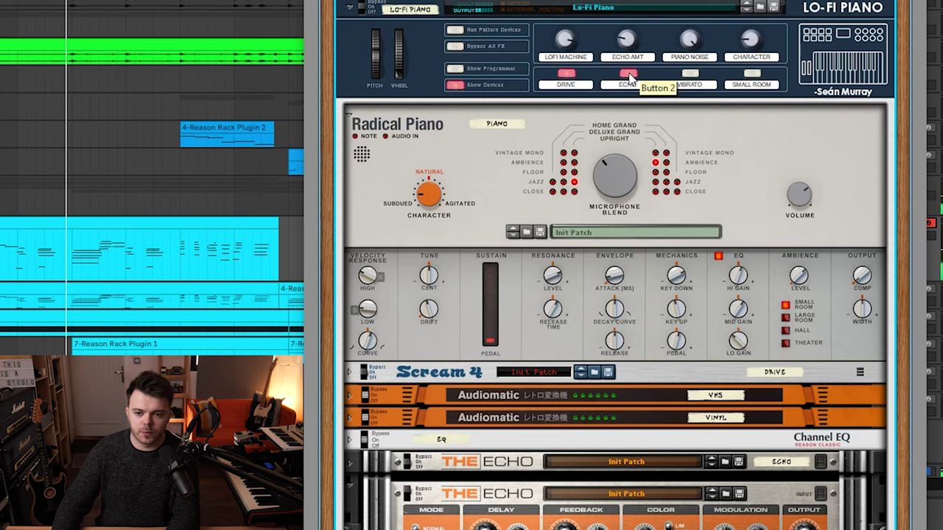
# Step: Select the second Echo device and adjust its Dry/Wet and Feedback knobs
pyautogui.scroll(-4, 630, 79)
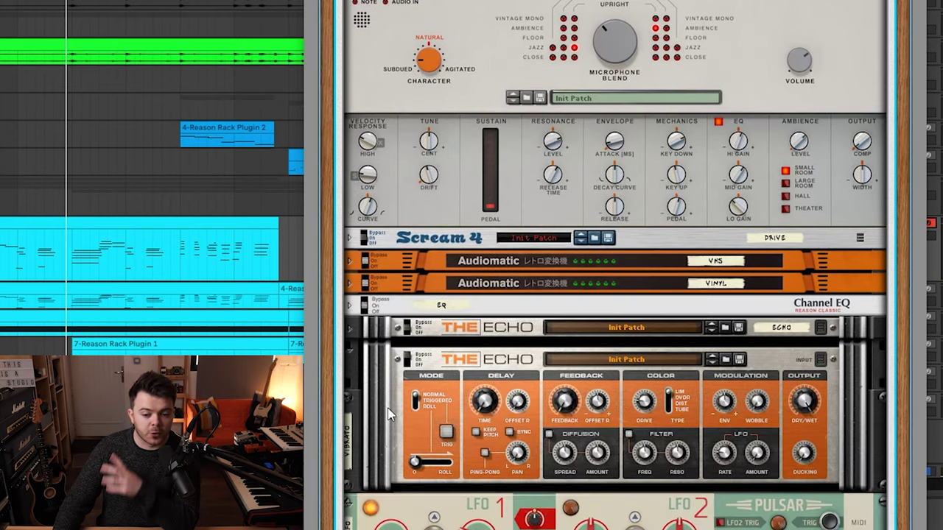
pyautogui.click(399, 398)
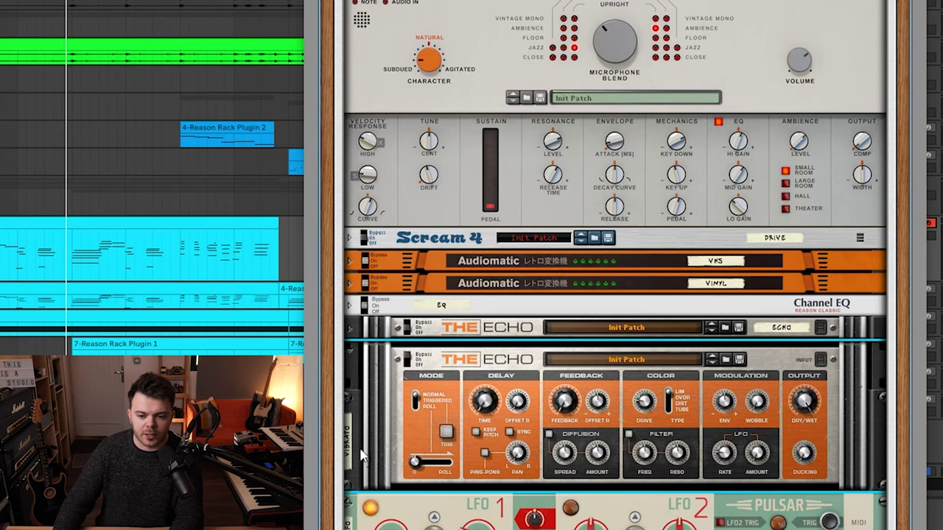
pyautogui.scroll(3, 645, 50)
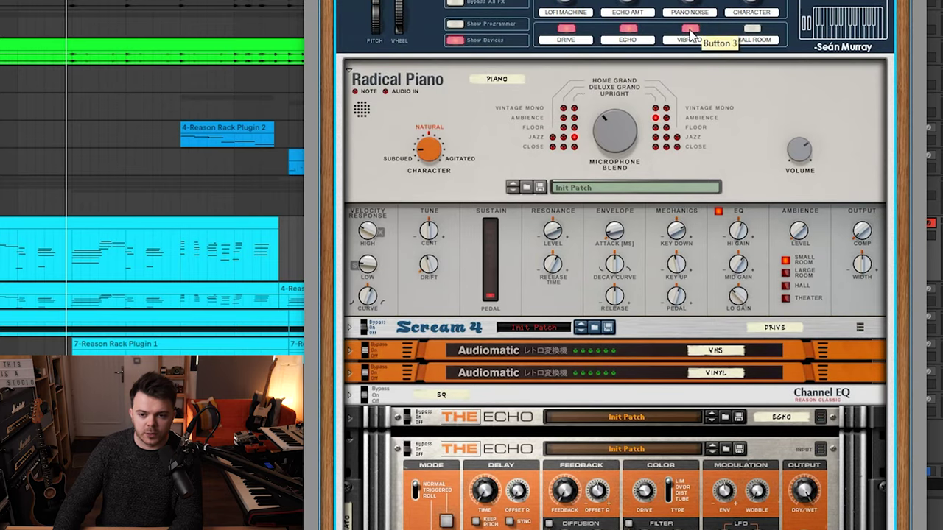
pyautogui.scroll(2, 608, 501)
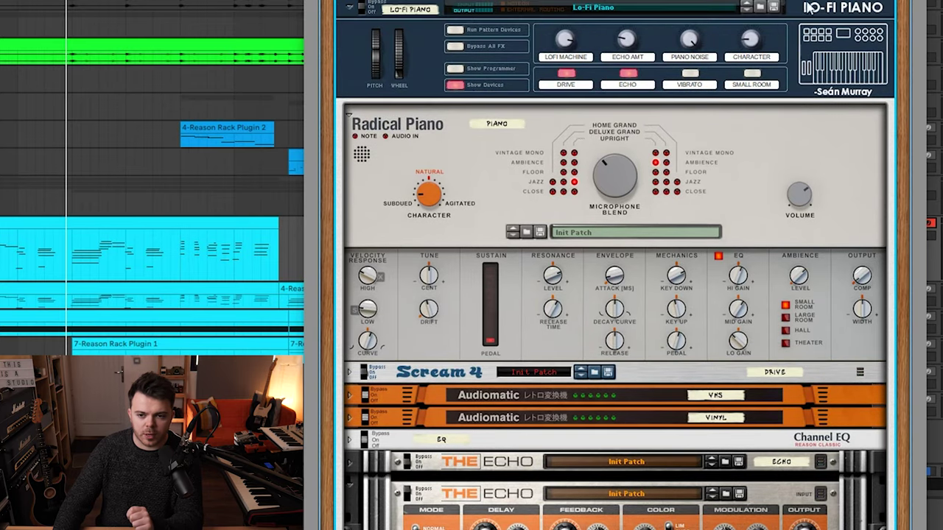
pyautogui.scroll(-6, 808, 356)
pyautogui.moveTo(809, 357)
pyautogui.mouseDown()
pyautogui.moveTo(808, 390)
pyautogui.moveTo(808, 356)
pyautogui.mouseUp()
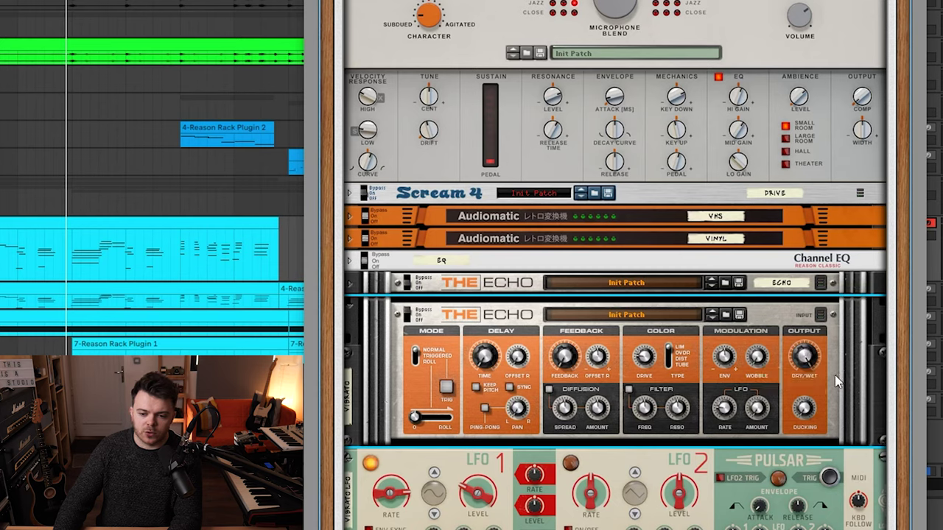
pyautogui.moveTo(564, 357); pyautogui.dragTo(562, 396)
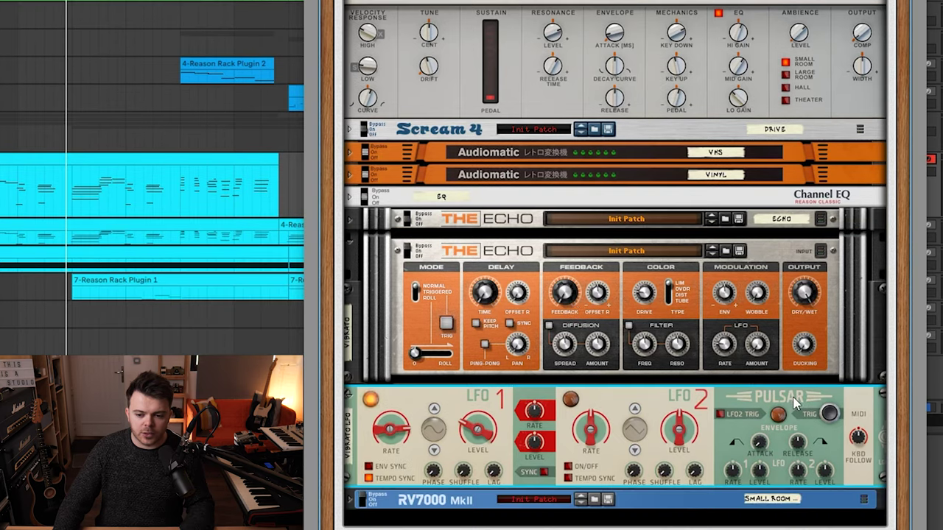
# Step: Flip the rack to show the LFO's Delay Time CV amount, then flip back
pyautogui.press('Tab')
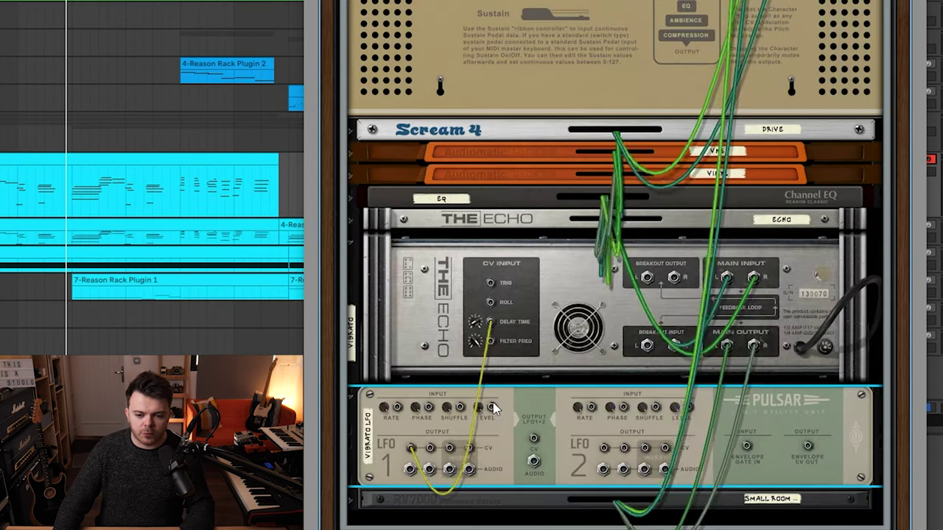
pyautogui.click(475, 325)
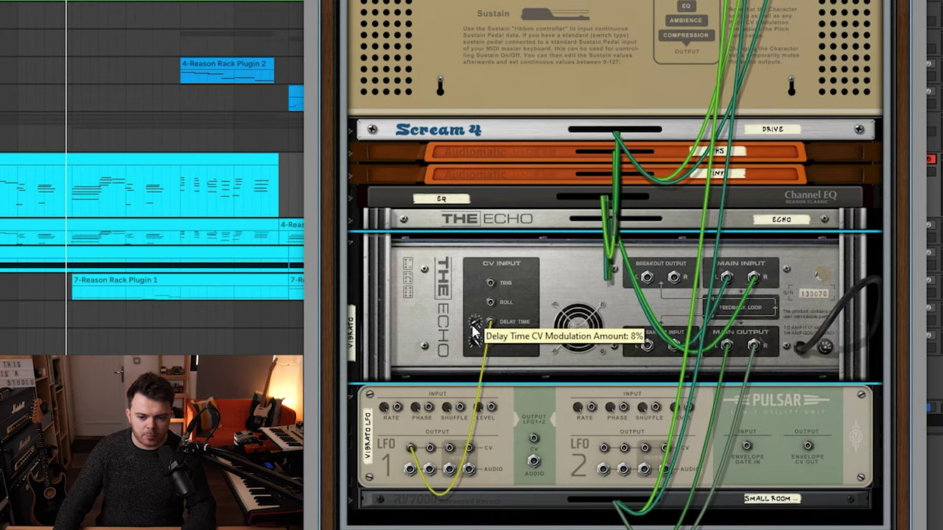
pyautogui.press('Tab')
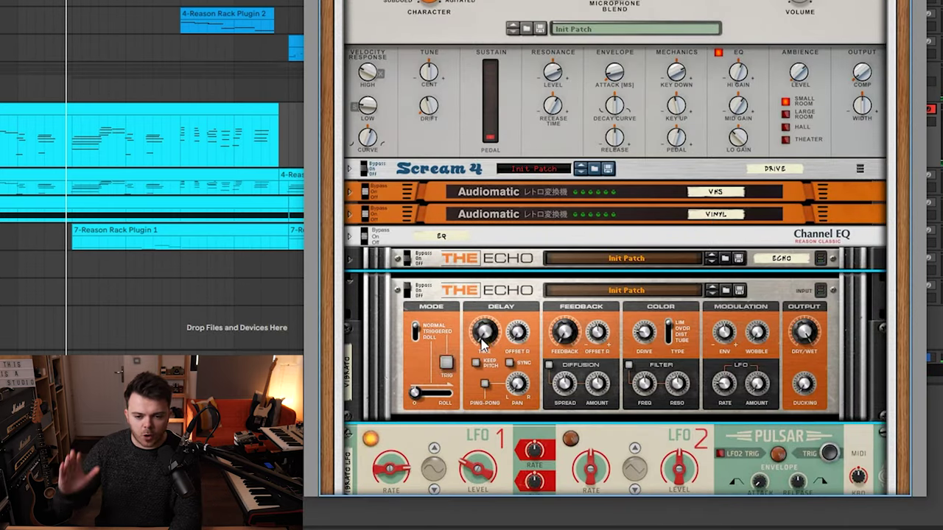
# Step: Switch on VIBRATO for the Lo-Fi Piano
pyautogui.moveTo(483, 344)
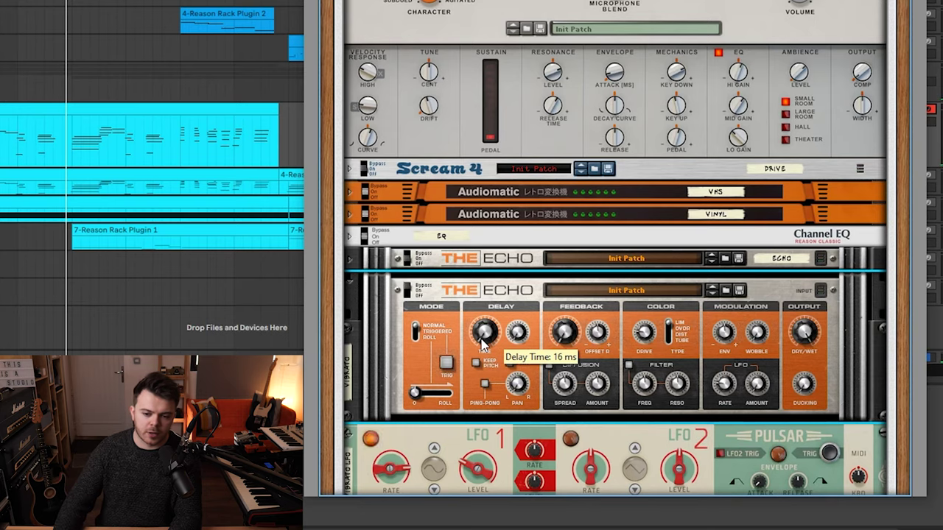
pyautogui.scroll(3, 482, 344)
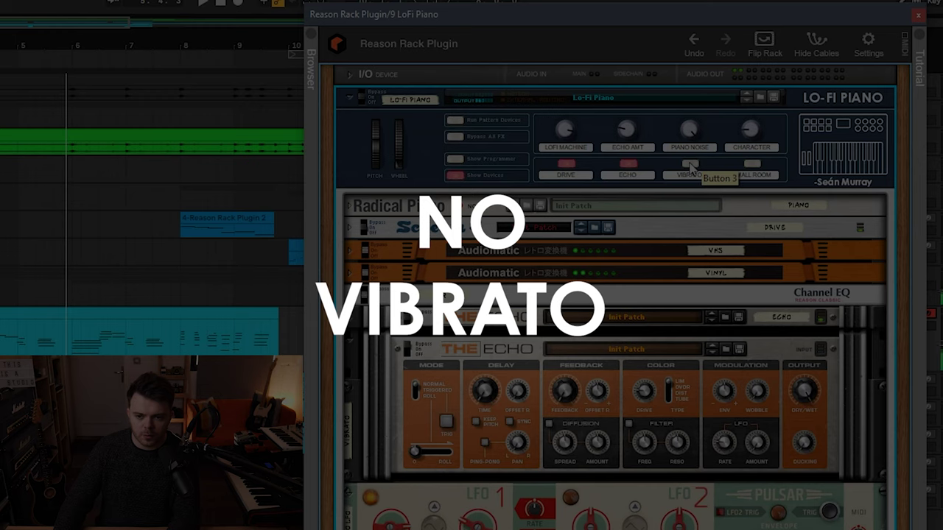
pyautogui.click(691, 165)
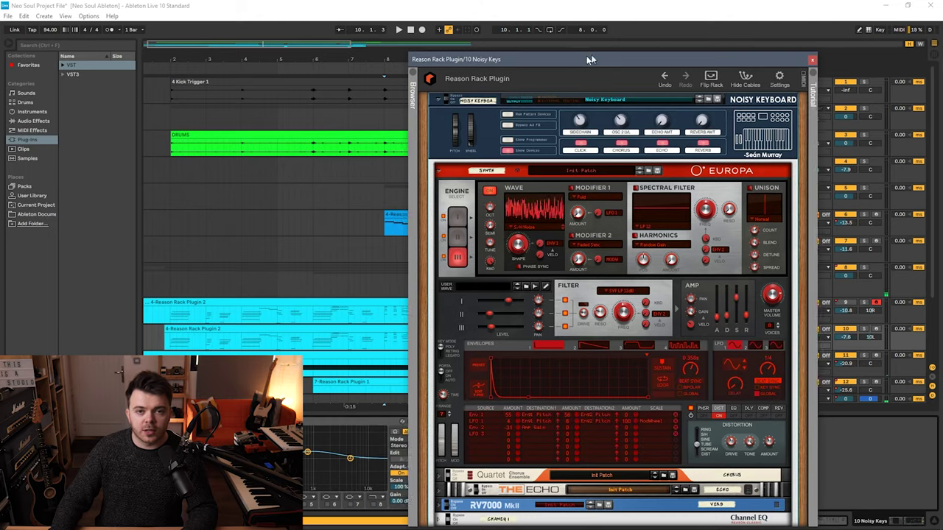
pyautogui.moveTo(589, 58); pyautogui.dragTo(676, 57)
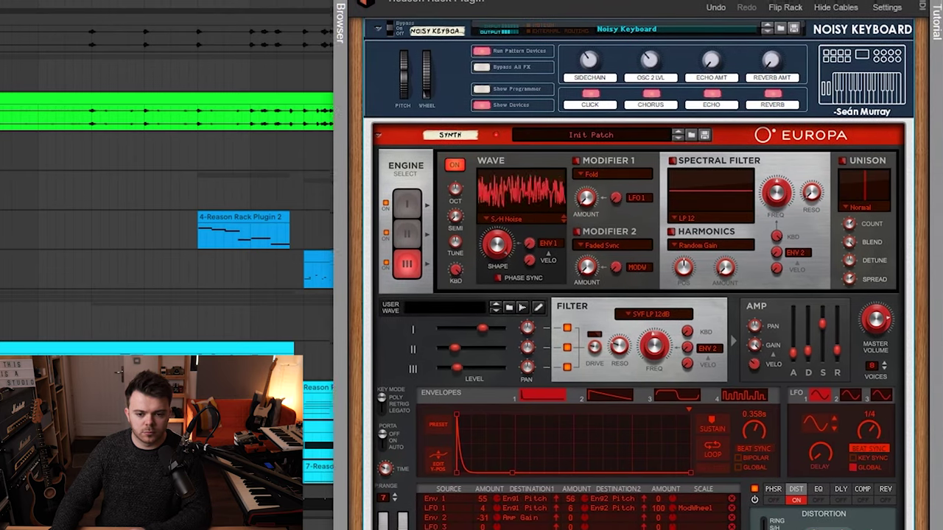
pyautogui.press('space')
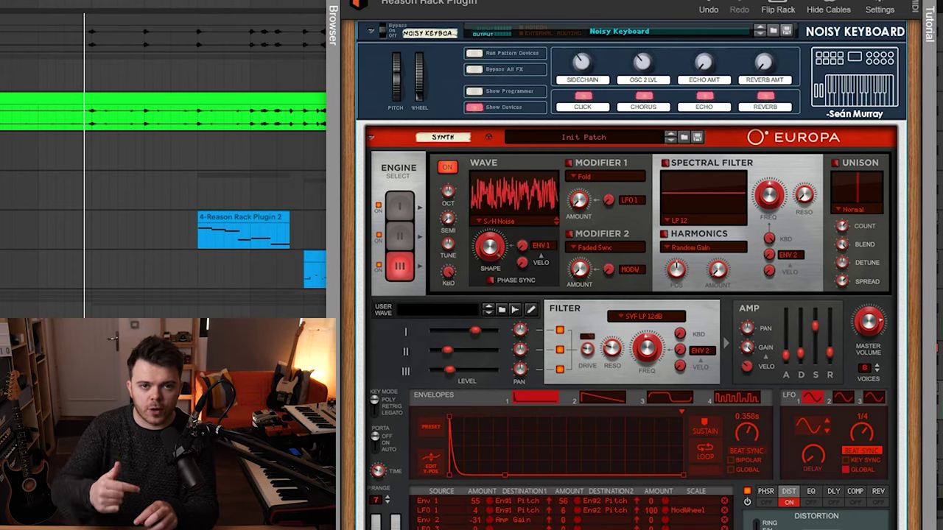
pyautogui.scroll(1, 484, 188)
pyautogui.scroll(-7, 442, 199)
pyautogui.scroll(7, 402, 236)
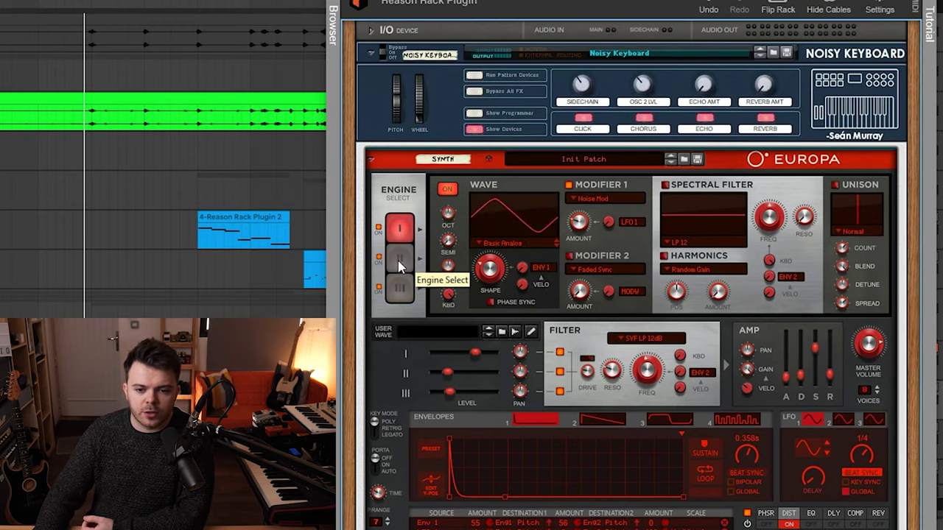
pyautogui.click(401, 226)
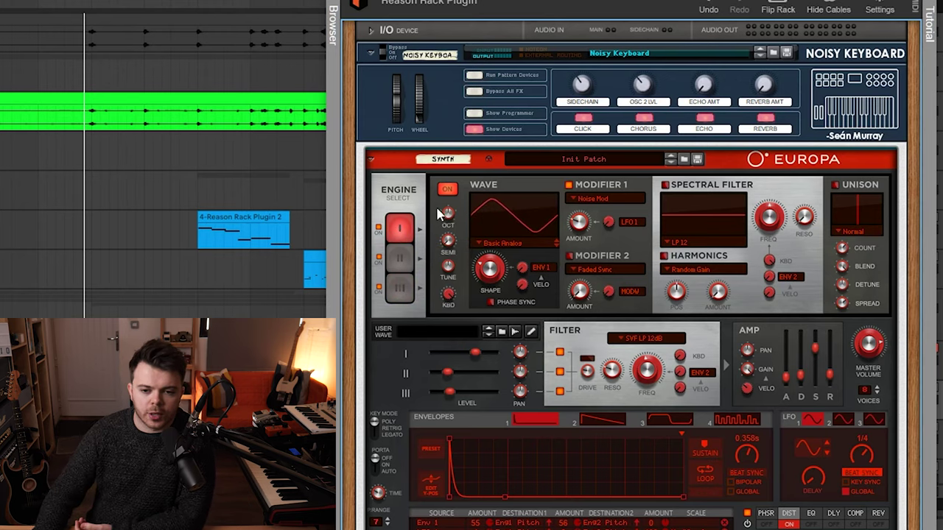
pyautogui.moveTo(581, 226)
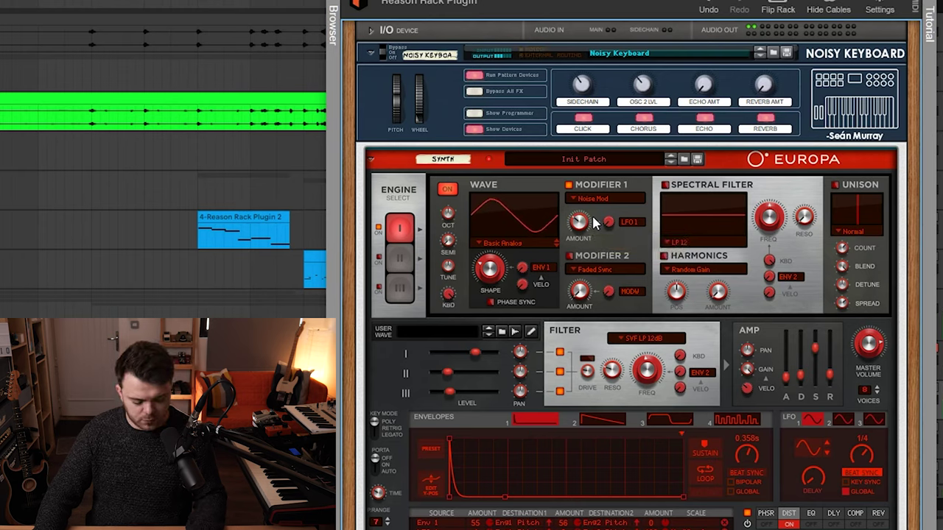
pyautogui.click(399, 258)
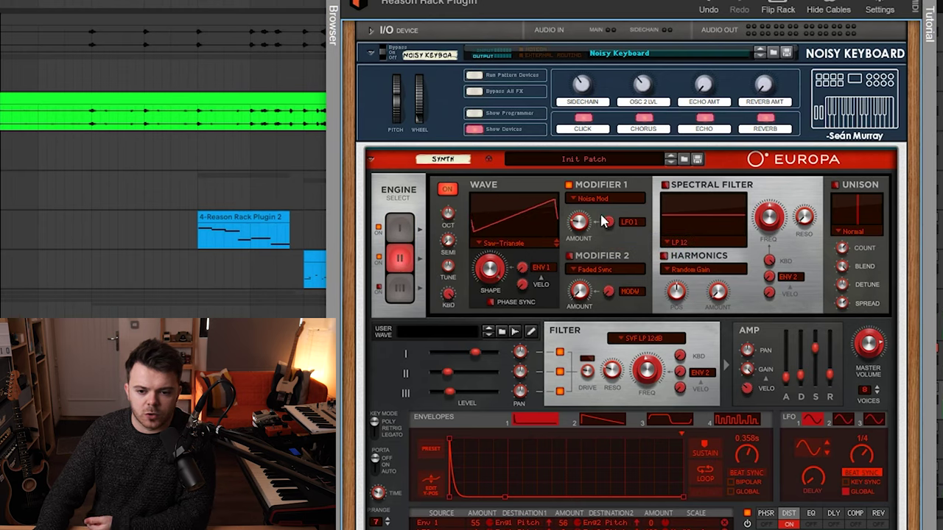
pyautogui.click(398, 287)
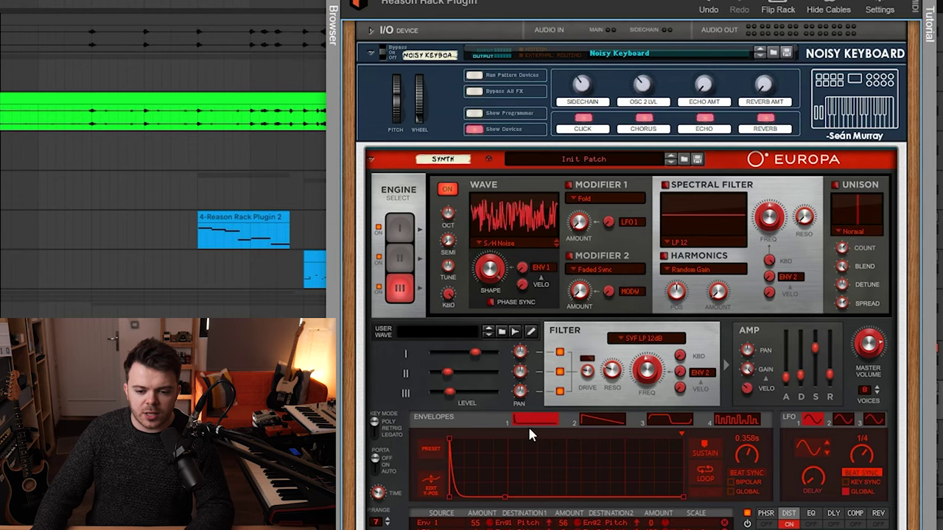
pyautogui.scroll(-1, 527, 424)
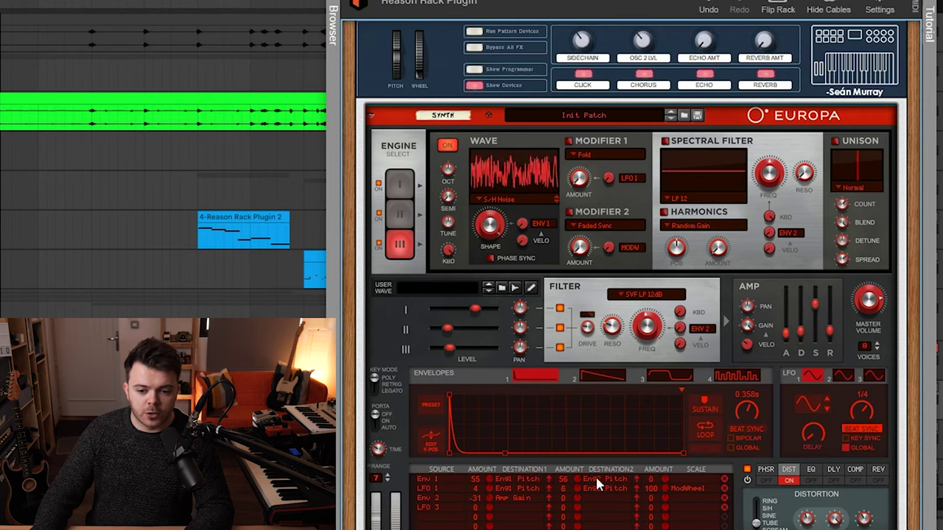
pyautogui.click(400, 185)
pyautogui.click(402, 216)
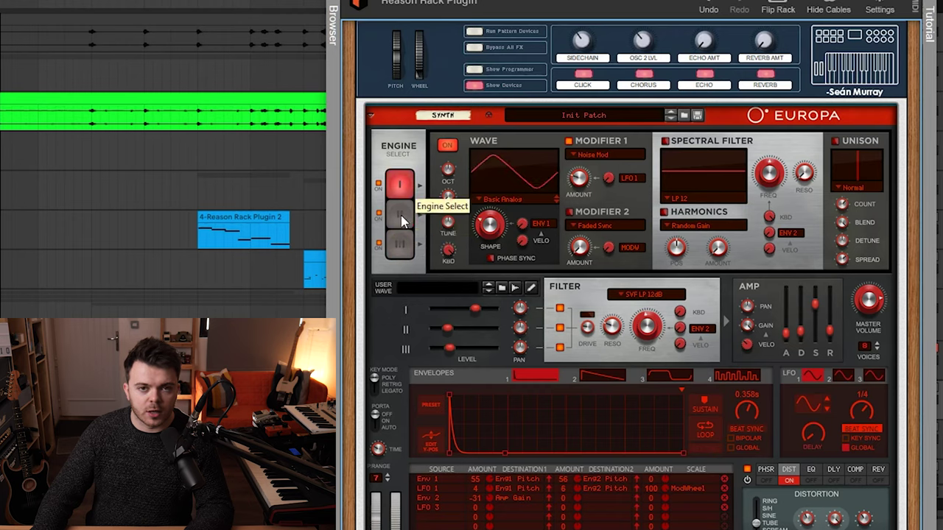
# Step: Toggle the Noisy Keyboard's CLIP off and on, play the song, and re-enable an effect
pyautogui.click(400, 185)
pyautogui.scroll(2, 621, 128)
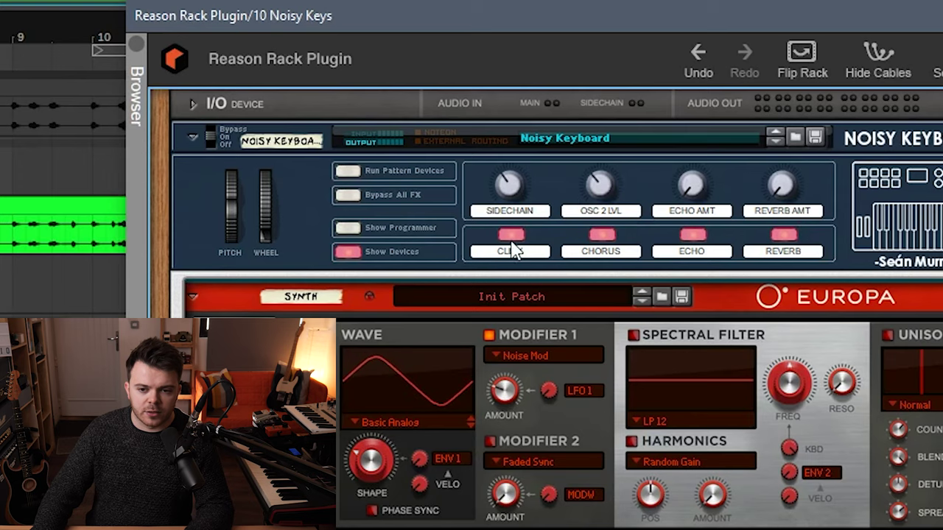
pyautogui.click(515, 250)
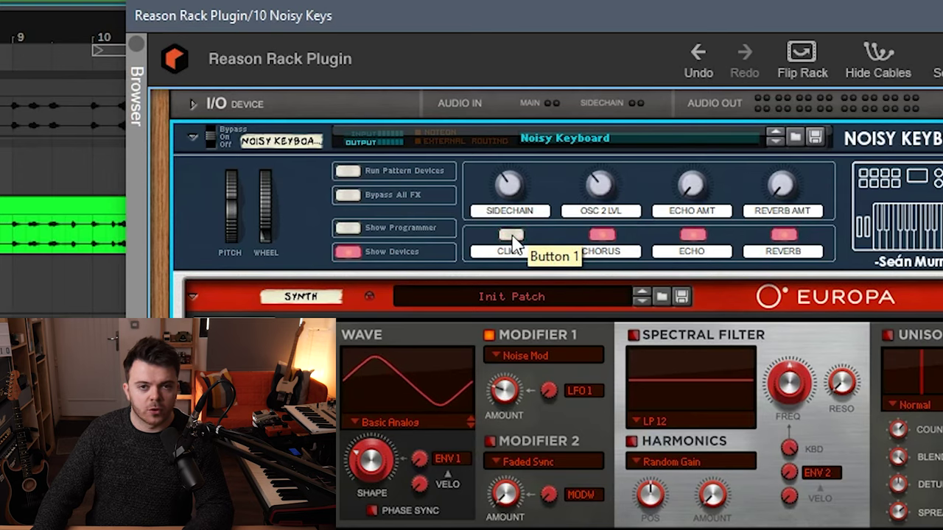
pyautogui.click(513, 240)
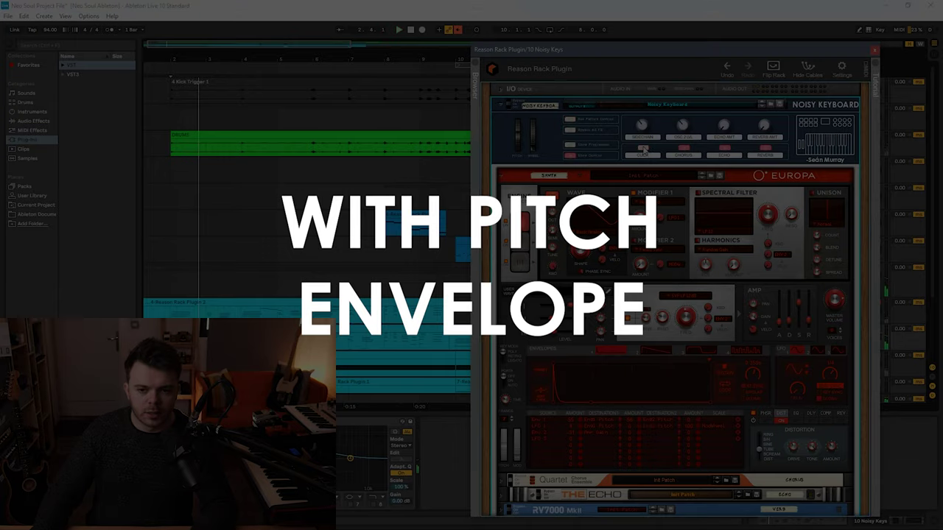
pyautogui.press('space')
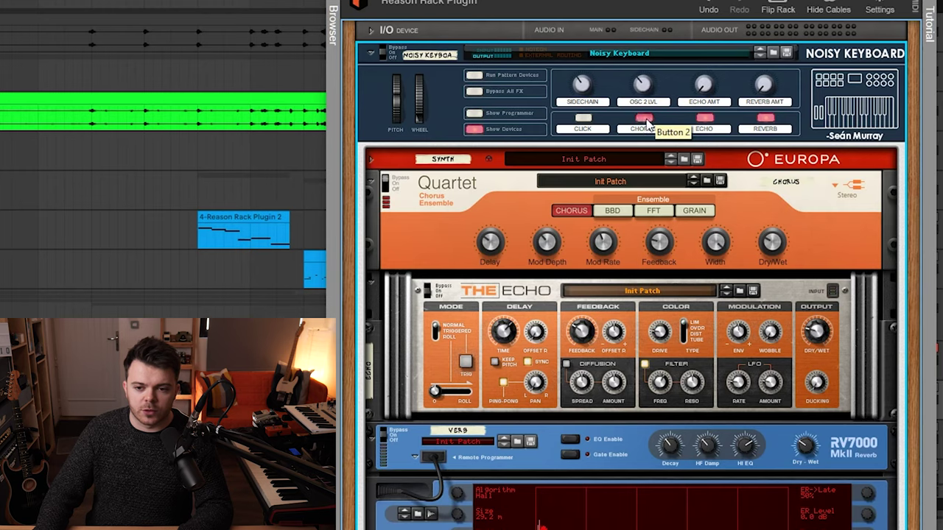
pyautogui.click(707, 121)
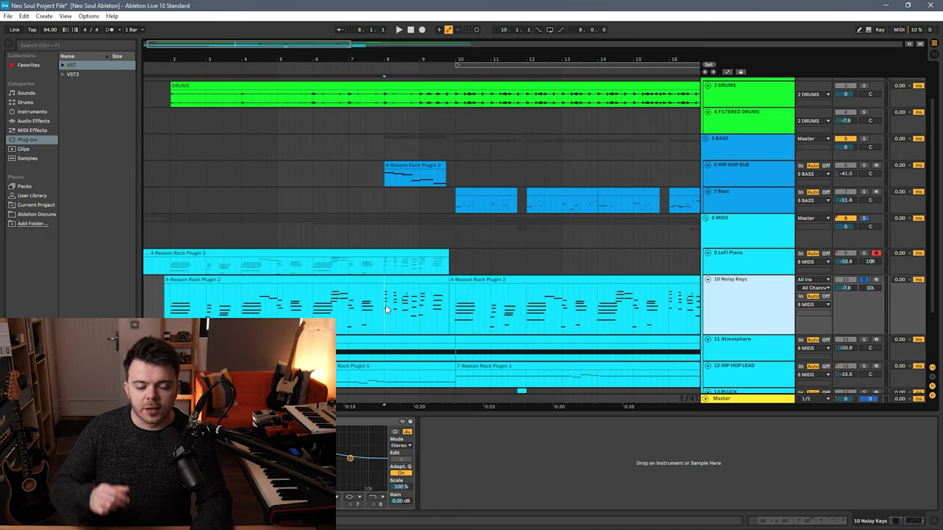
# Step: Show all automation lanes, open the Noisy Keys rack, and start playback
pyautogui.press('a')
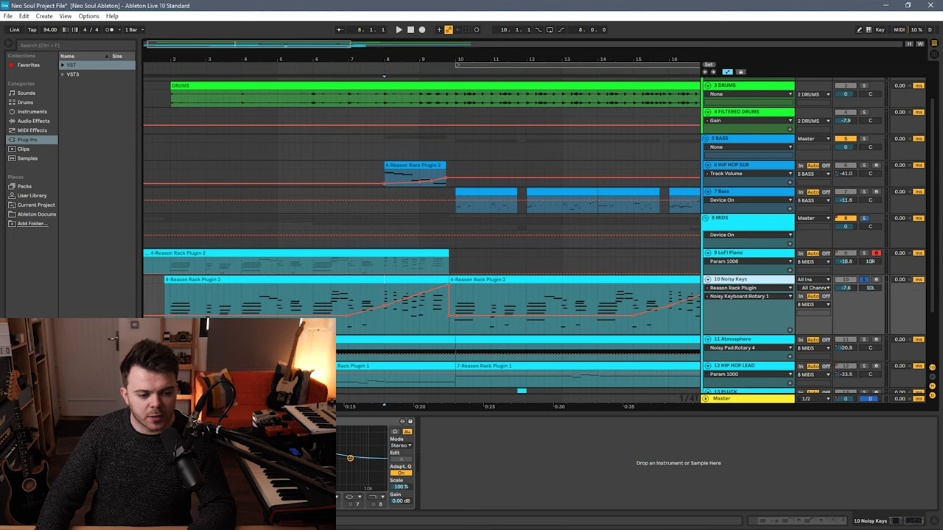
pyautogui.hotkey('ctrl', 'alt', 'p')
pyautogui.press('space')
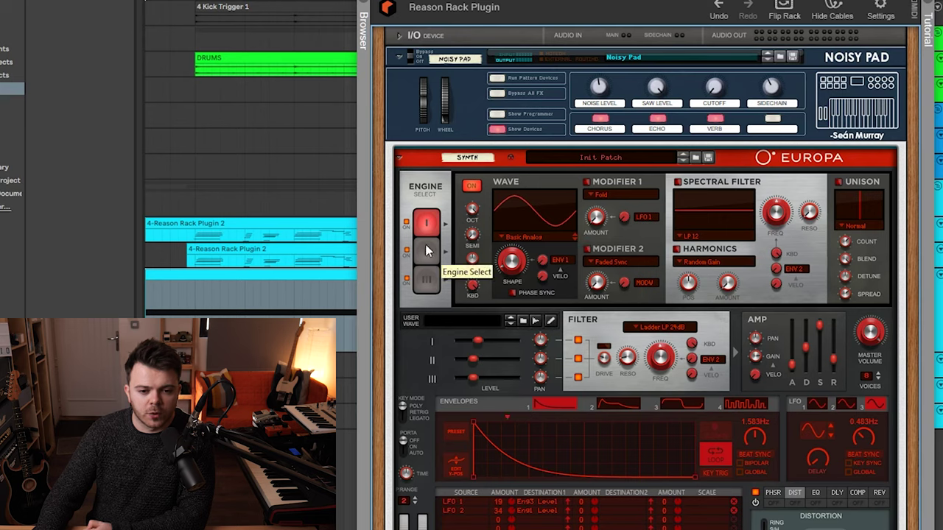
# Step: View Europa engines II and III, checking the Resonator 1 spectral filter type list
pyautogui.click(427, 250)
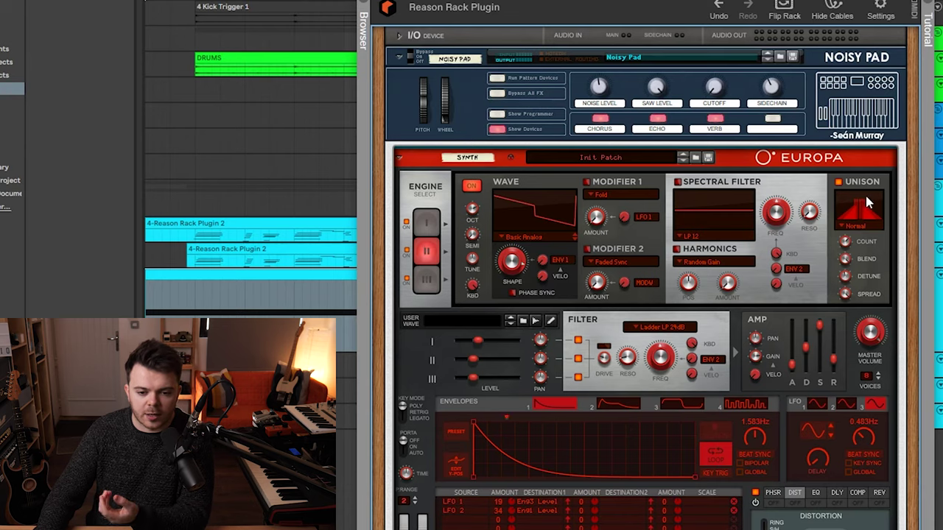
pyautogui.scroll(-1, 427, 250)
pyautogui.click(426, 237)
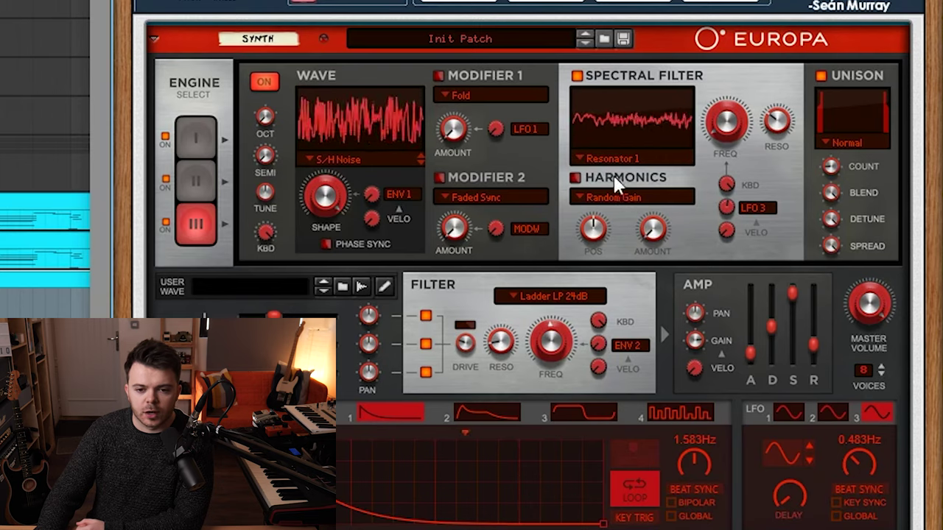
pyautogui.click(620, 160)
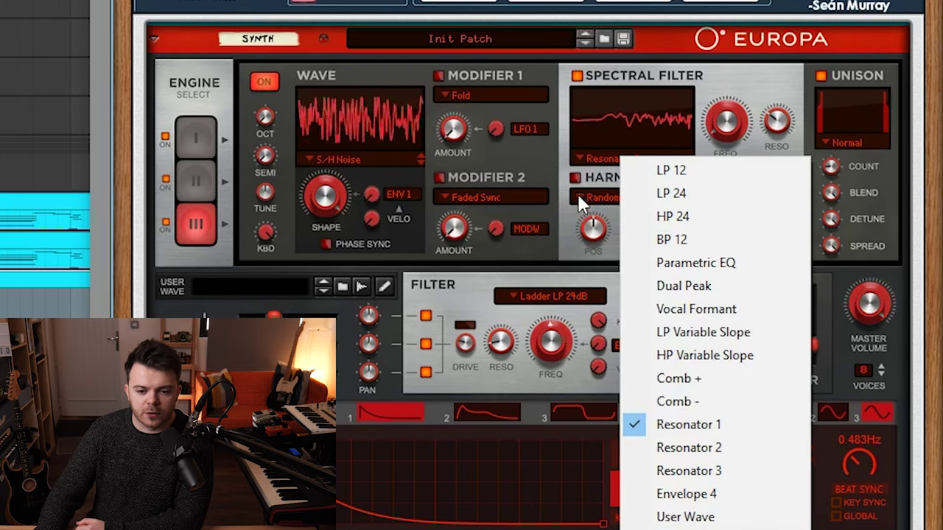
pyautogui.click(555, 152)
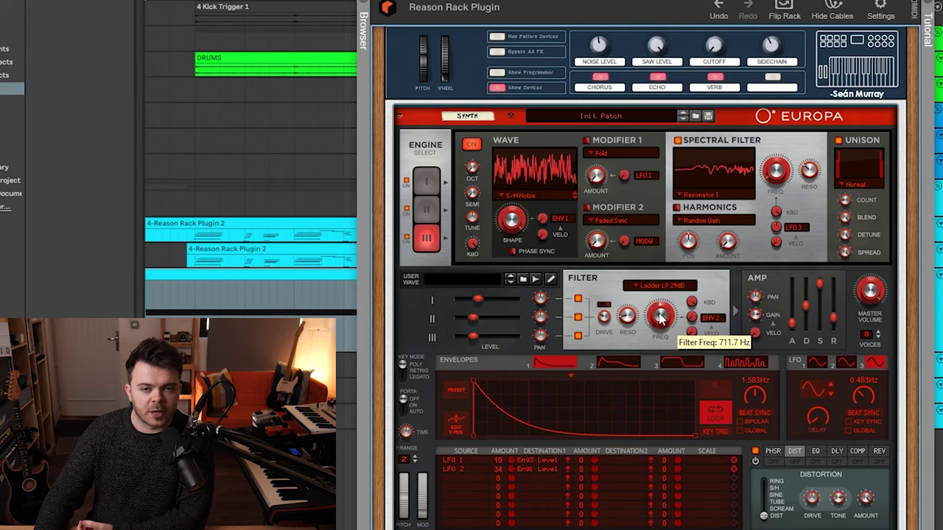
pyautogui.scroll(1, 692, 389)
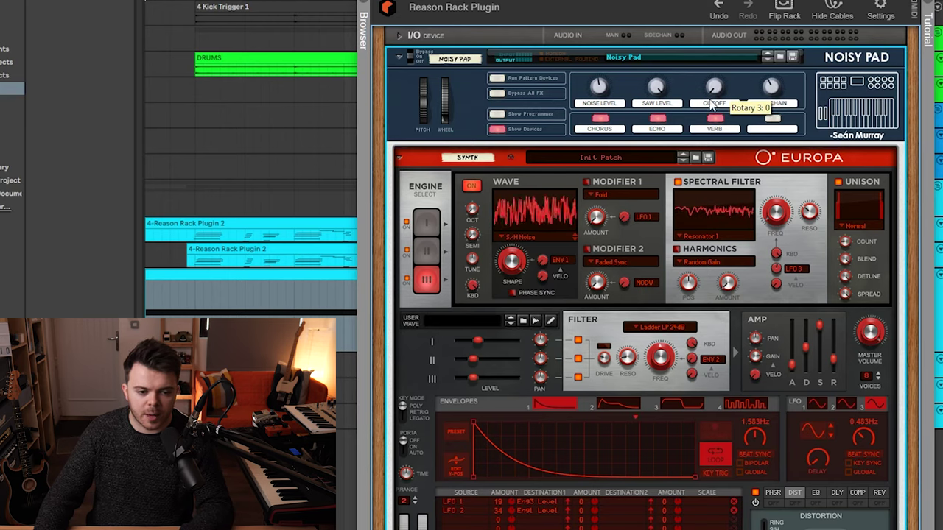
# Step: Raise the pad's cutoff to 123, play, and fold through Europa, Quartet and RV7000
pyautogui.moveTo(721, 87)
pyautogui.mouseDown()
pyautogui.moveTo(728, 56)
pyautogui.moveTo(726, 73)
pyautogui.mouseUp()
pyautogui.press('space')
pyautogui.click(399, 157)
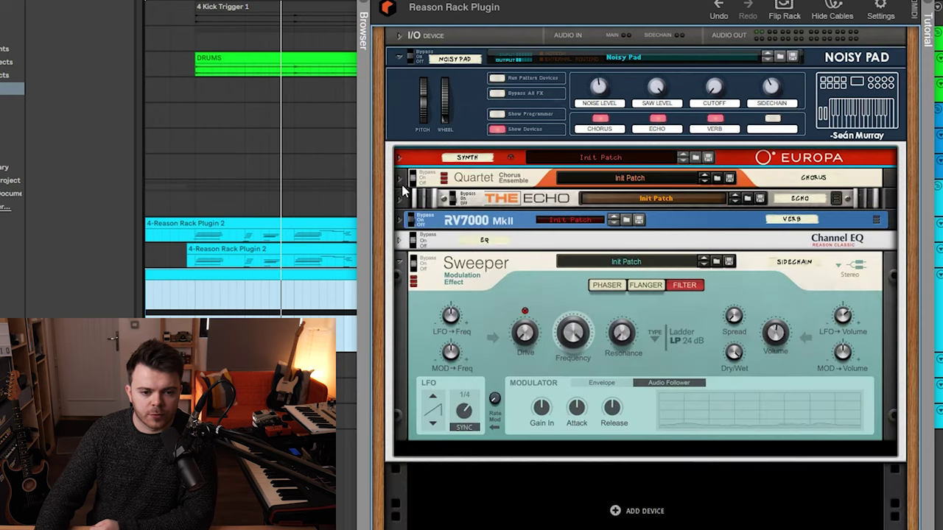
pyautogui.click(398, 180)
pyautogui.click(400, 182)
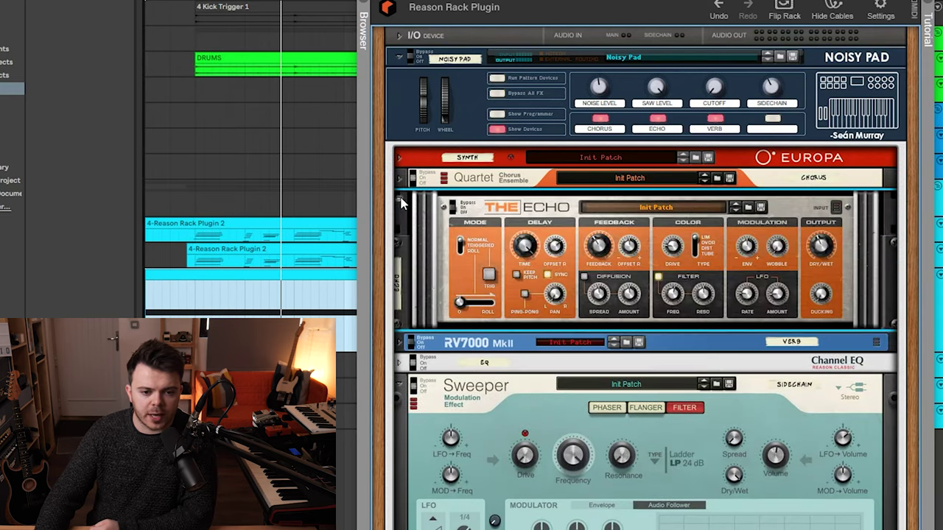
pyautogui.click(400, 220)
pyautogui.click(401, 221)
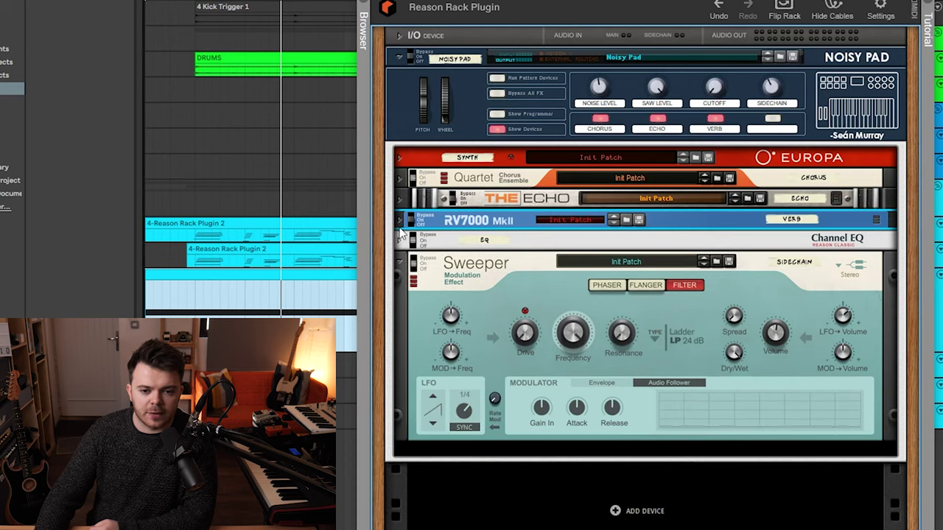
# Step: Turn the Noisy Pad's echo off and raise its noise level from 29 to 61
pyautogui.click(658, 120)
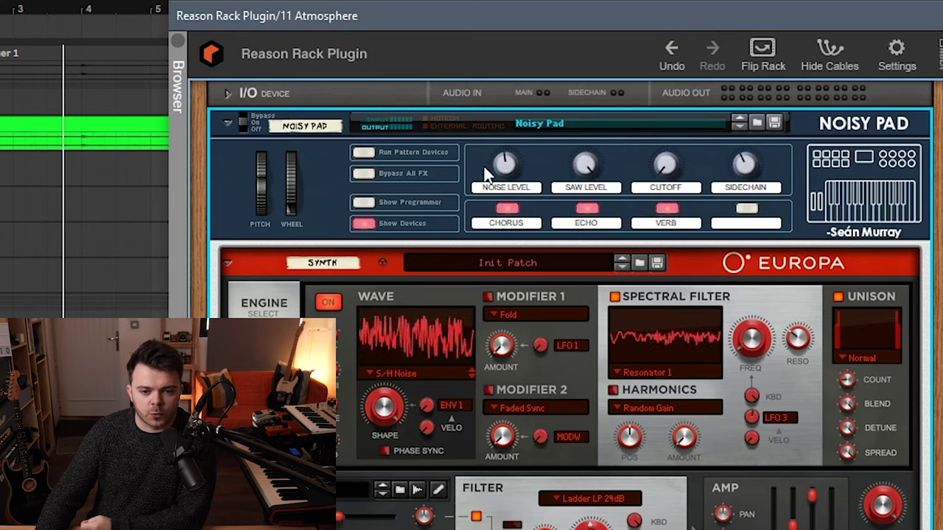
pyautogui.moveTo(506, 180)
pyautogui.moveTo(505, 179); pyautogui.dragTo(510, 173)
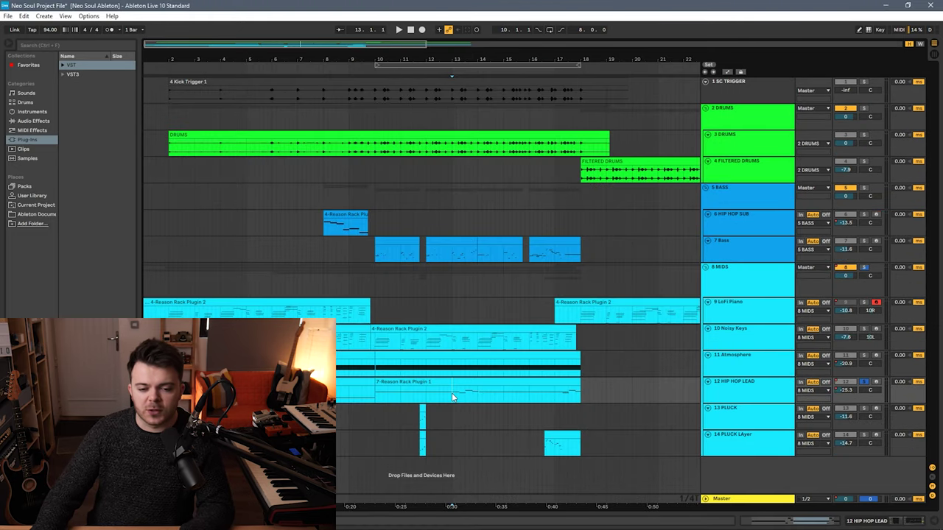
# Step: Open the 12 HIP HOP LEAD rack, switch off its echo, replay, and view Europa engine I
pyautogui.press('space')
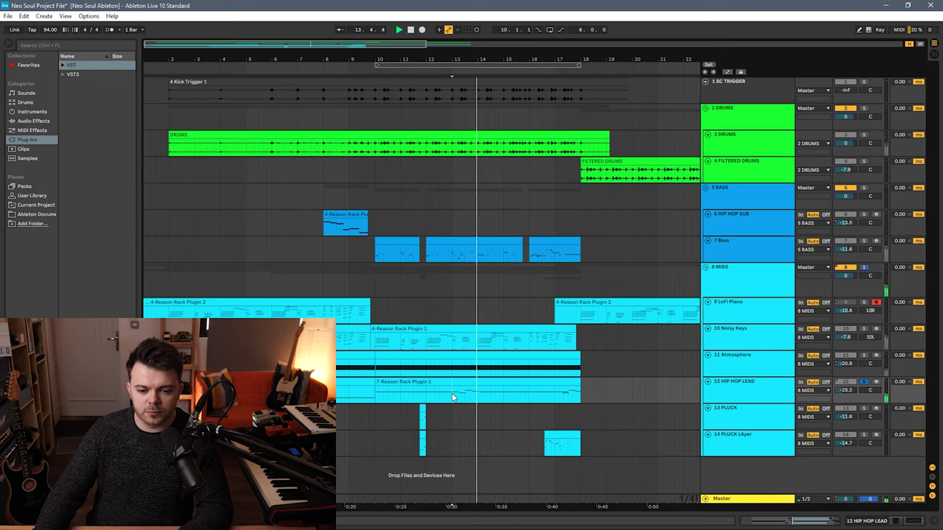
pyautogui.hotkey('ctrl', 'alt', 'l')
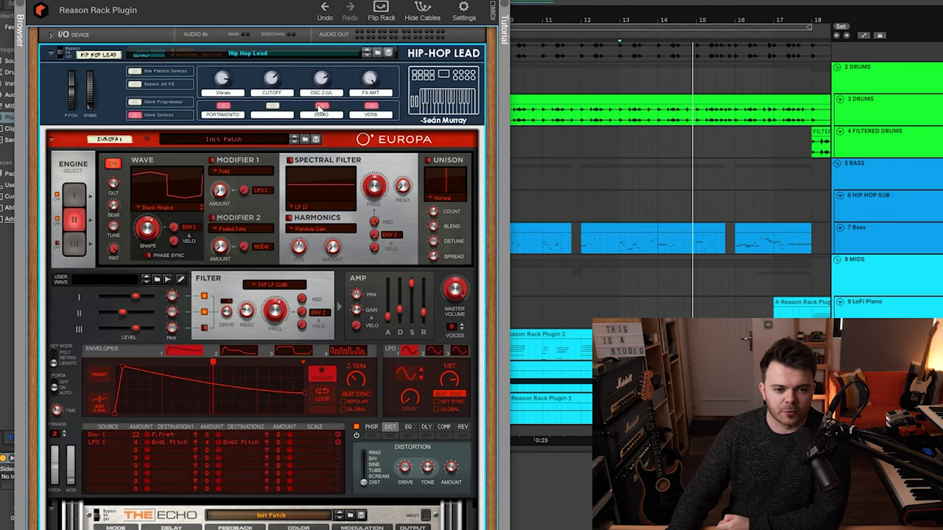
pyautogui.click(322, 108)
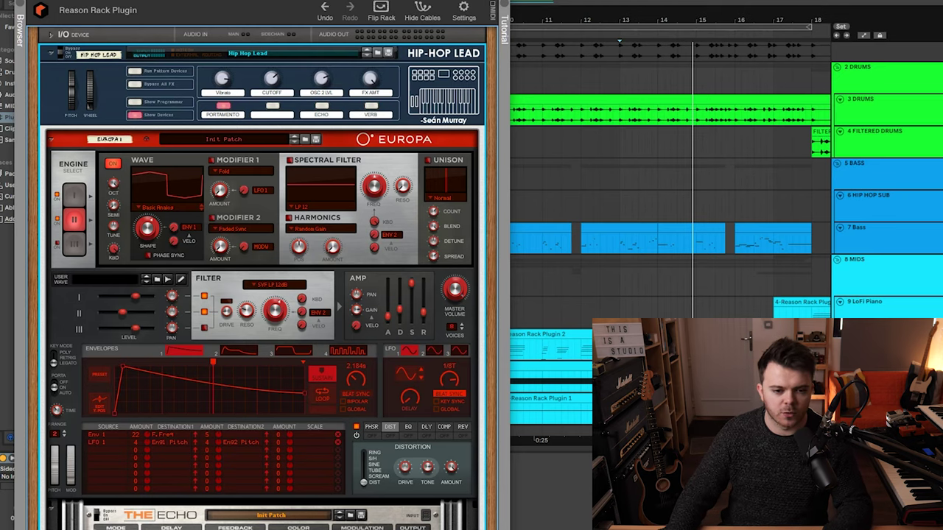
pyautogui.press('space')
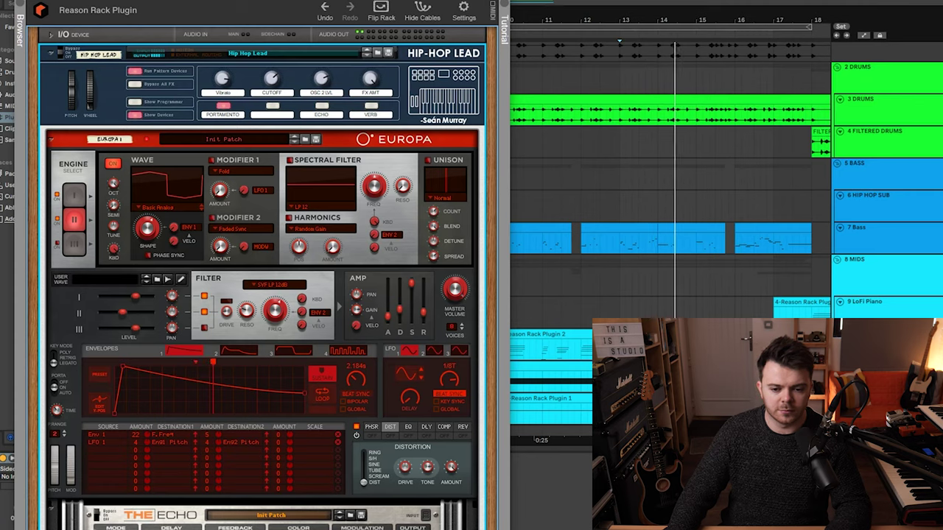
pyautogui.click(73, 196)
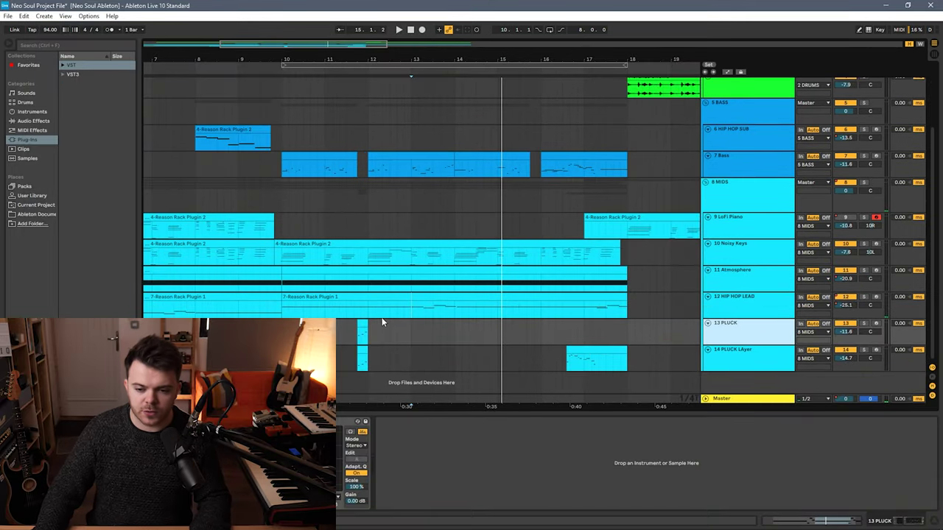
# Step: Stop playback, fold Channel EQ, and expand Quartet, The Echo, RV7000 MkII and Europa
pyautogui.press('space')
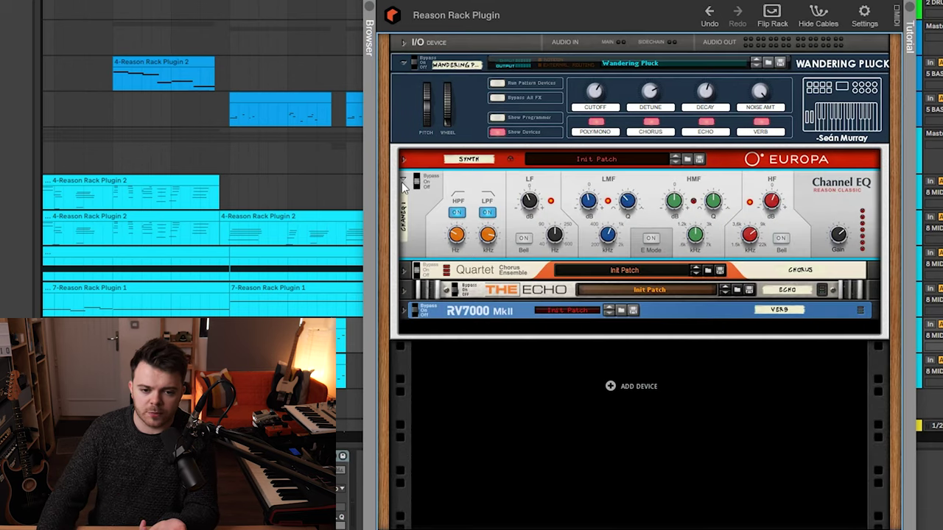
pyautogui.click(402, 182)
pyautogui.click(403, 199)
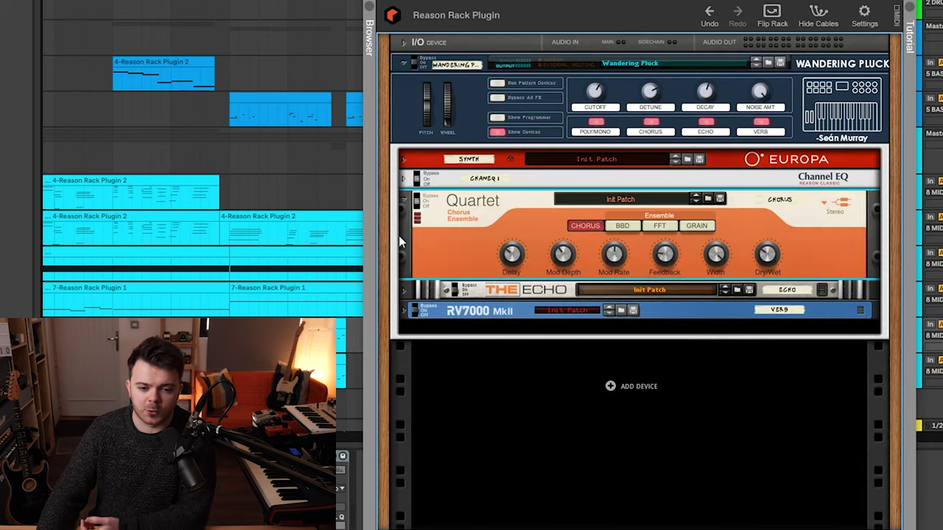
pyautogui.click(406, 295)
pyautogui.click(403, 426)
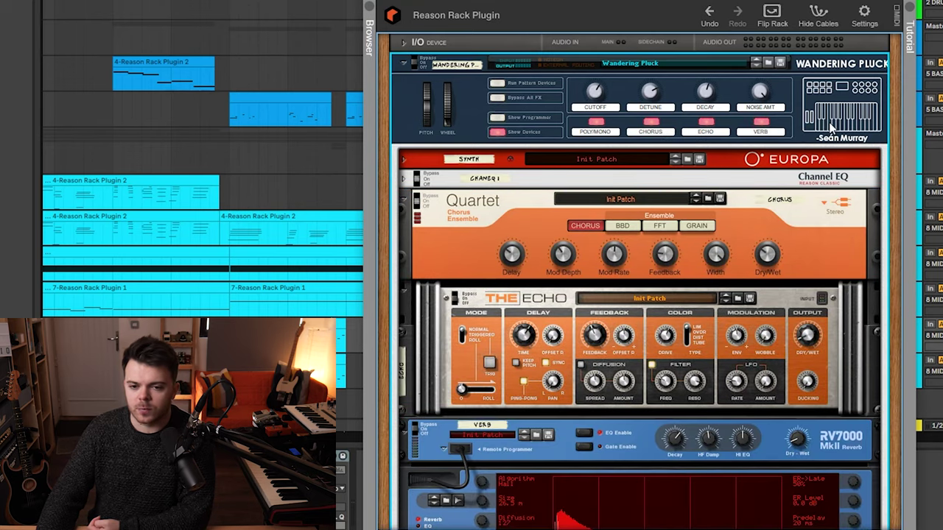
pyautogui.click(403, 159)
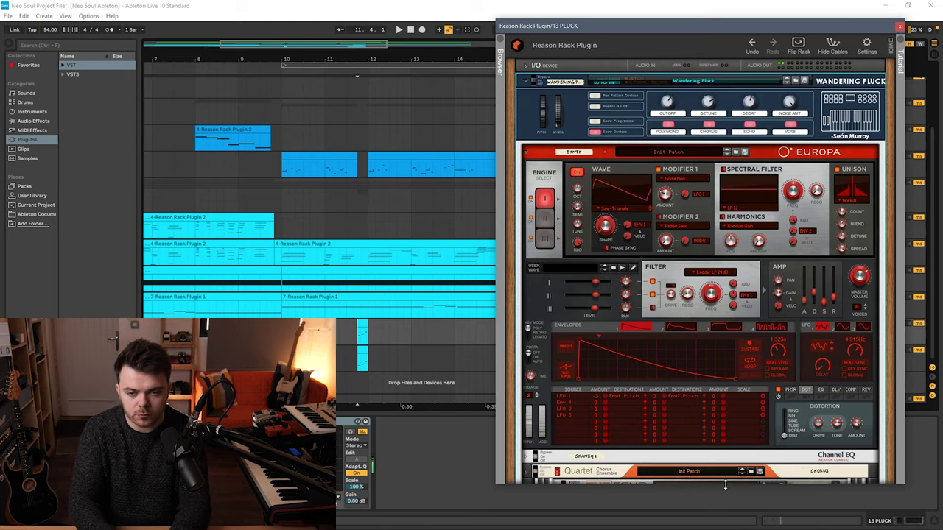
# Step: Close the Wandering Pluck rack, then play and open the 14 PLUCK Layer's Reason rack
pyautogui.click(872, 315)
pyautogui.click(756, 364)
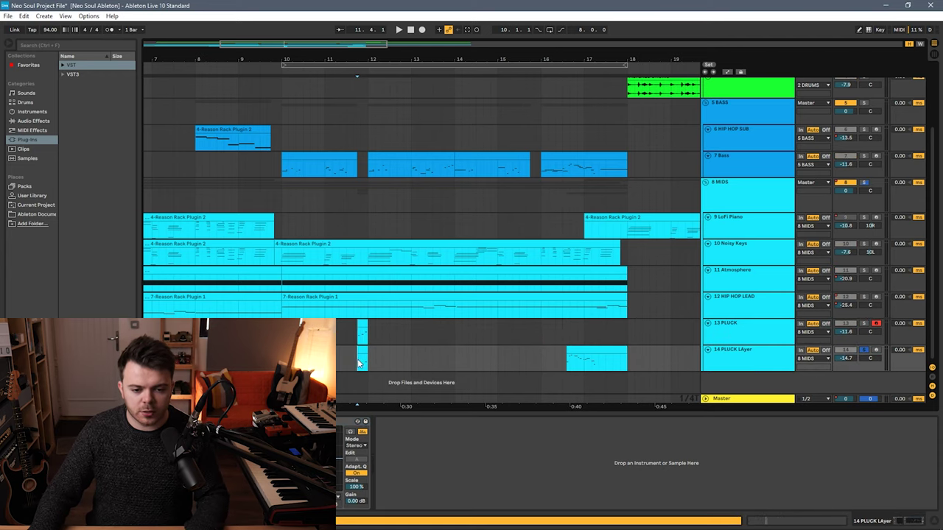
pyautogui.press('space')
pyautogui.click(744, 359)
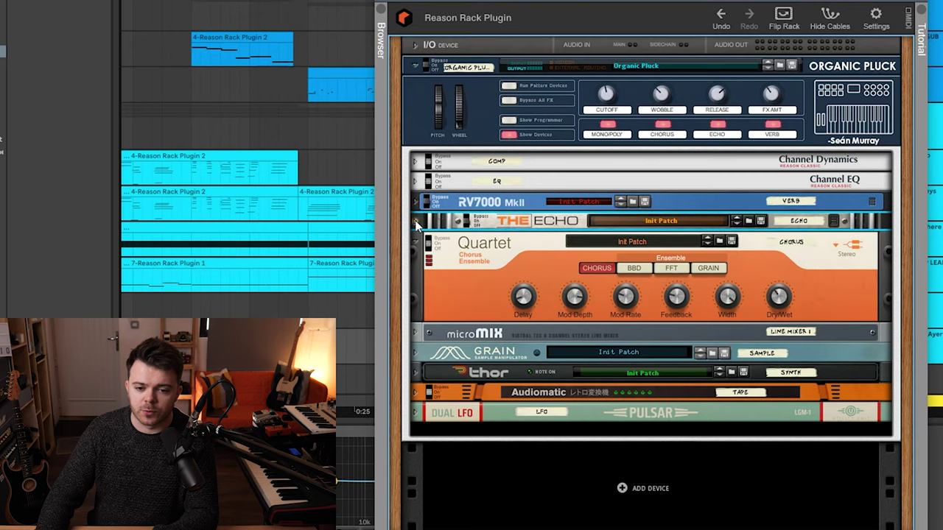
# Step: Unfold The Echo, Channel EQ and Channel Dynamics in Organic Pluck, then close its rack
pyautogui.click(416, 233)
pyautogui.click(415, 204)
pyautogui.click(416, 204)
pyautogui.click(415, 183)
pyautogui.click(416, 162)
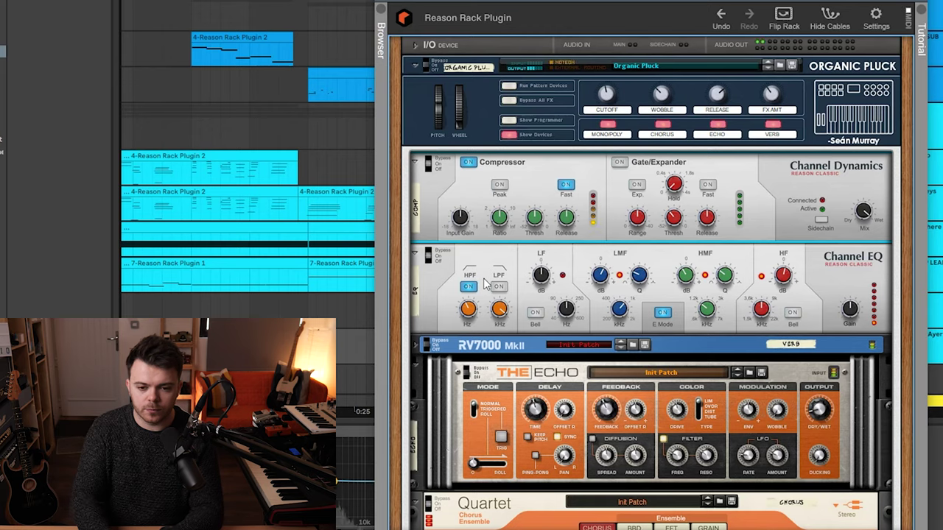
pyautogui.hotkey('ctrl', 'alt', 'p')
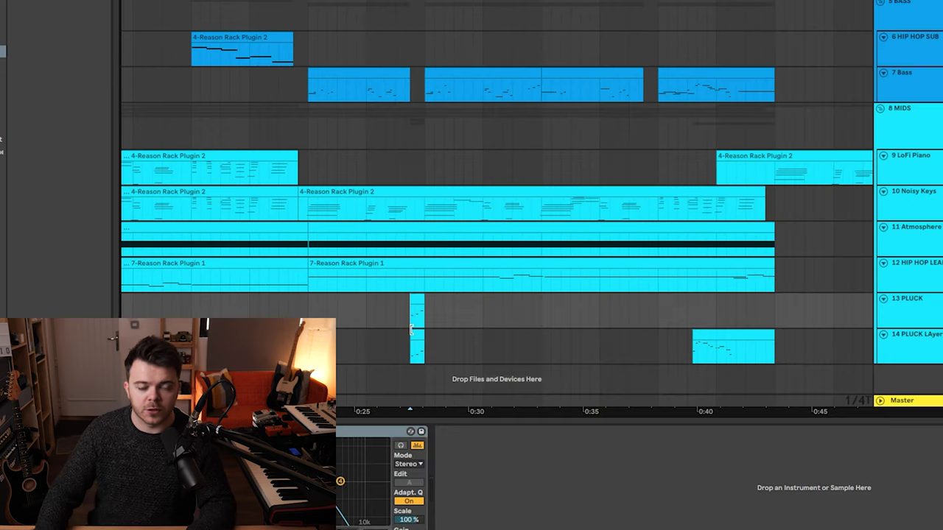
# Step: Play the layered plucks, then select the 5 BASS group and play from bar 8 to hear the sub bass
pyautogui.press('space')
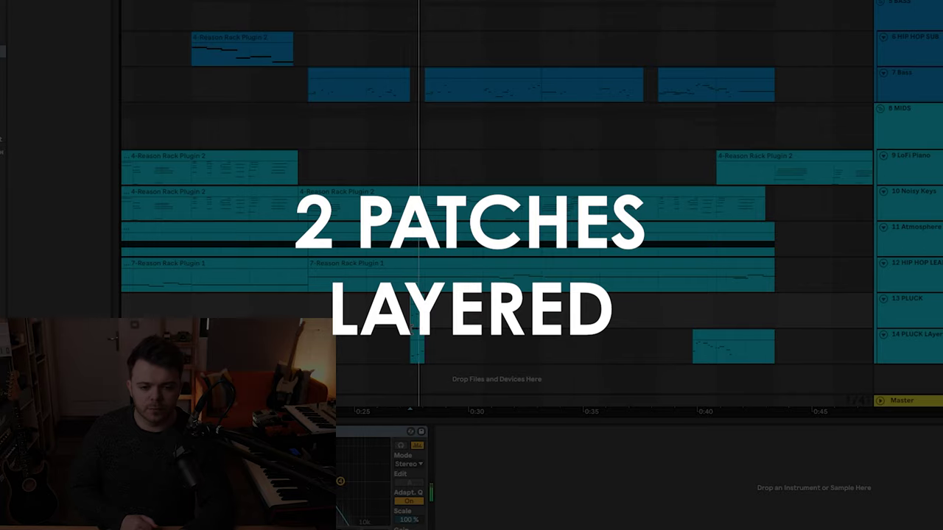
pyautogui.scroll(3, 914, 122)
pyautogui.click(941, 121)
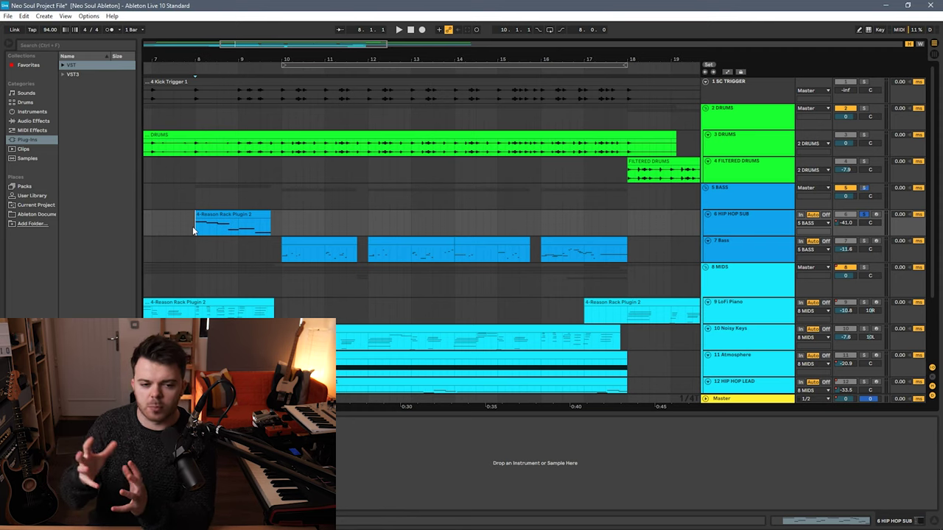
pyautogui.press('space')
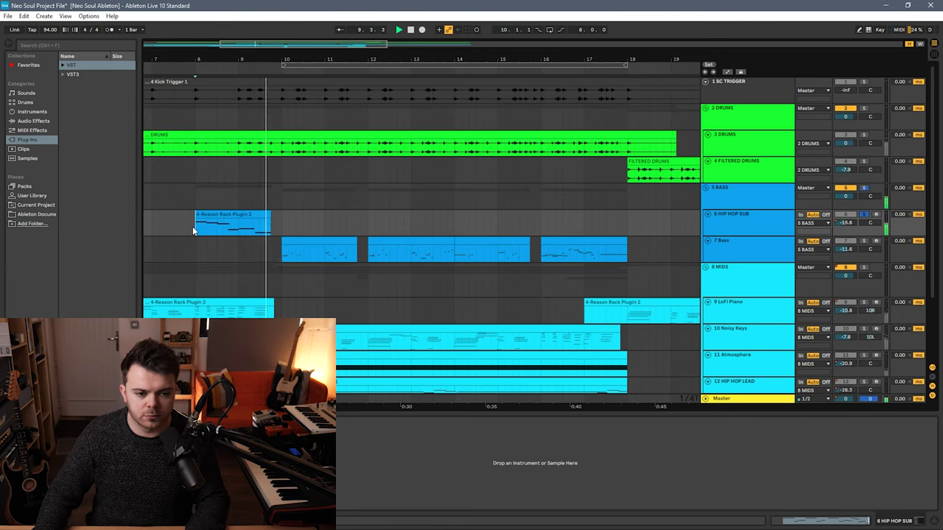
pyautogui.press('space')
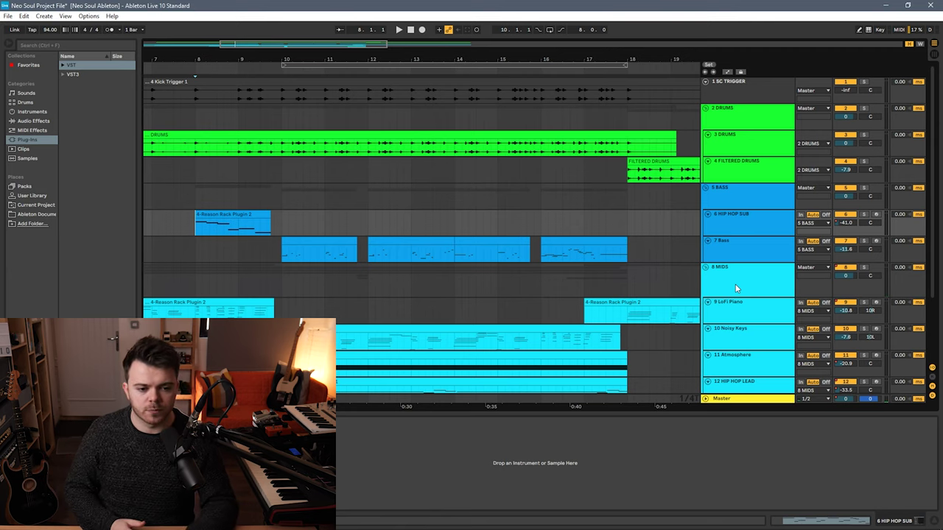
pyautogui.press('space')
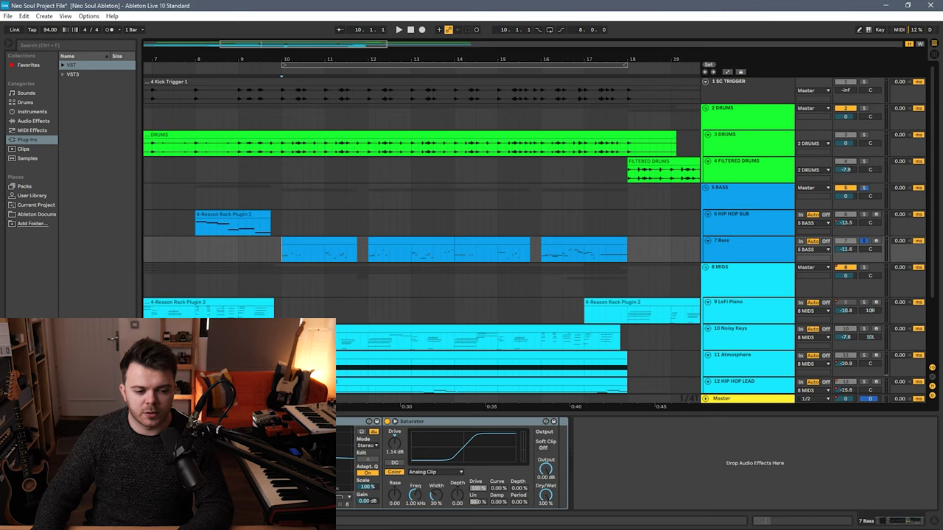
# Step: Move the Classic Bass rack window right and make it taller to show more devices
pyautogui.moveTo(333, 73); pyautogui.dragTo(712, 76)
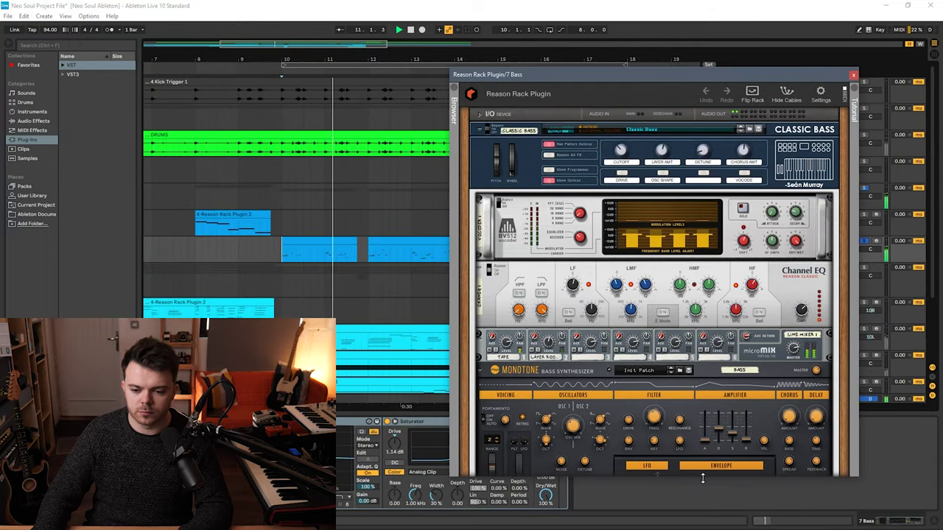
pyautogui.moveTo(709, 476); pyautogui.dragTo(705, 520)
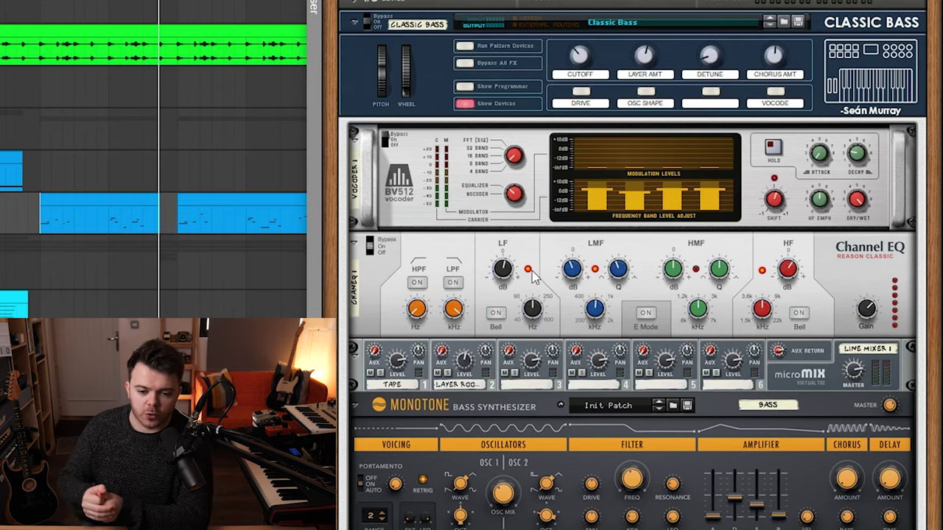
pyautogui.scroll(-3, 437, 320)
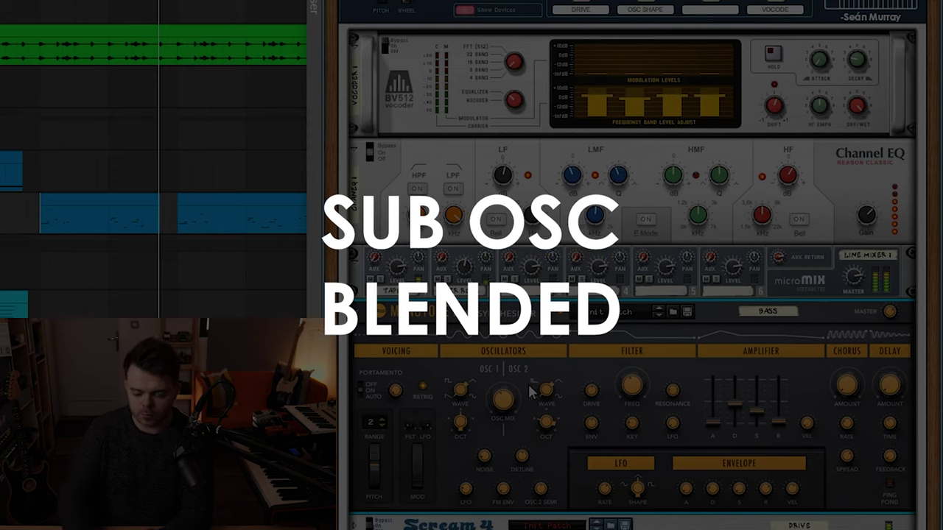
pyautogui.scroll(-3, 601, 268)
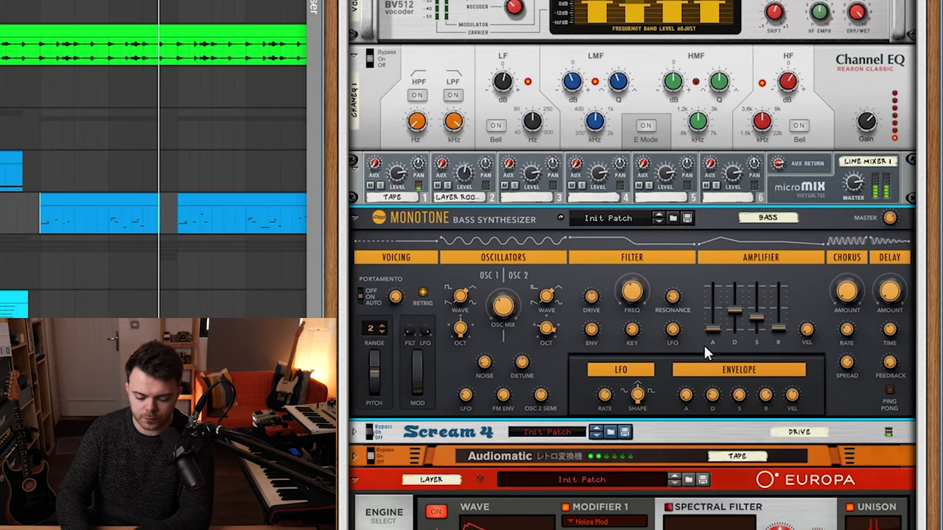
# Step: Unfold Scream 4 and Audiomatic, then flip the rack to view its back-panel cabling
pyautogui.click(354, 432)
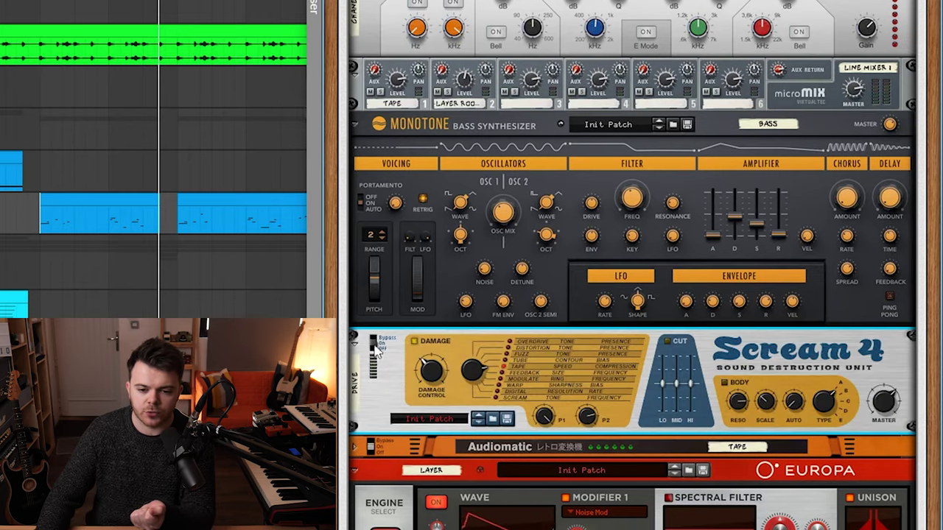
pyautogui.click(353, 338)
pyautogui.click(353, 362)
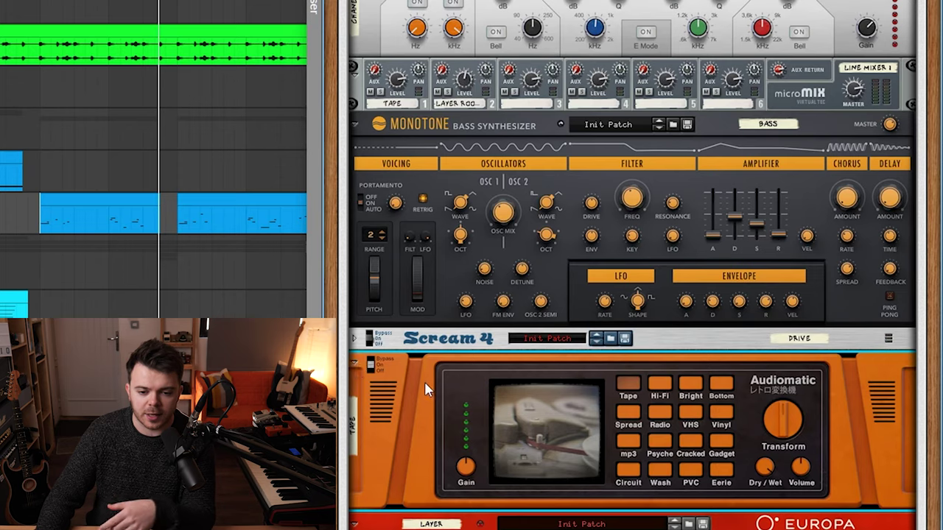
pyautogui.scroll(5, 626, 354)
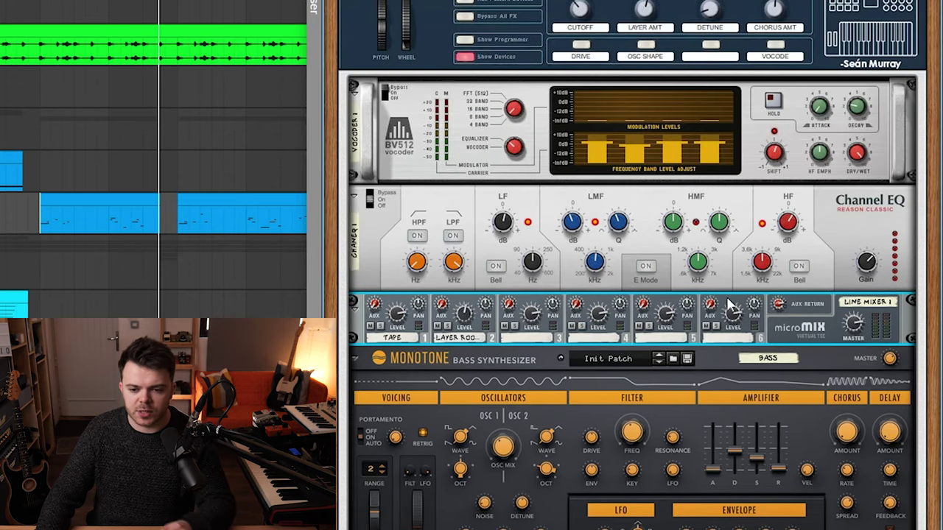
pyautogui.press('Tab')
pyautogui.press('Tab')
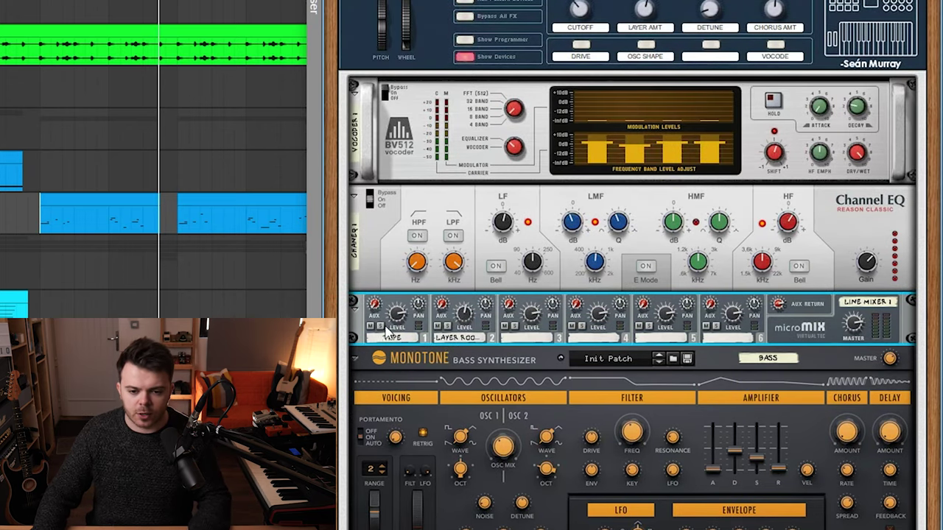
pyautogui.scroll(-10, 521, 372)
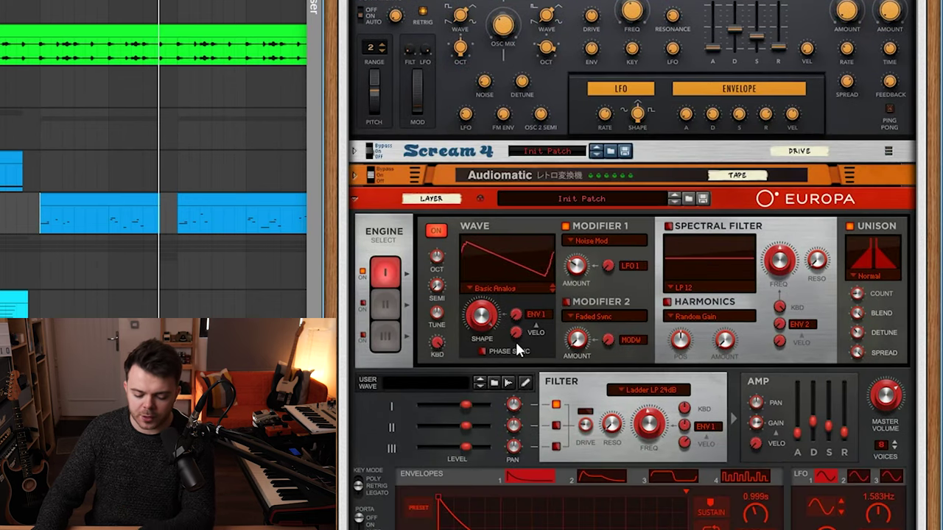
pyautogui.scroll(-2, 517, 338)
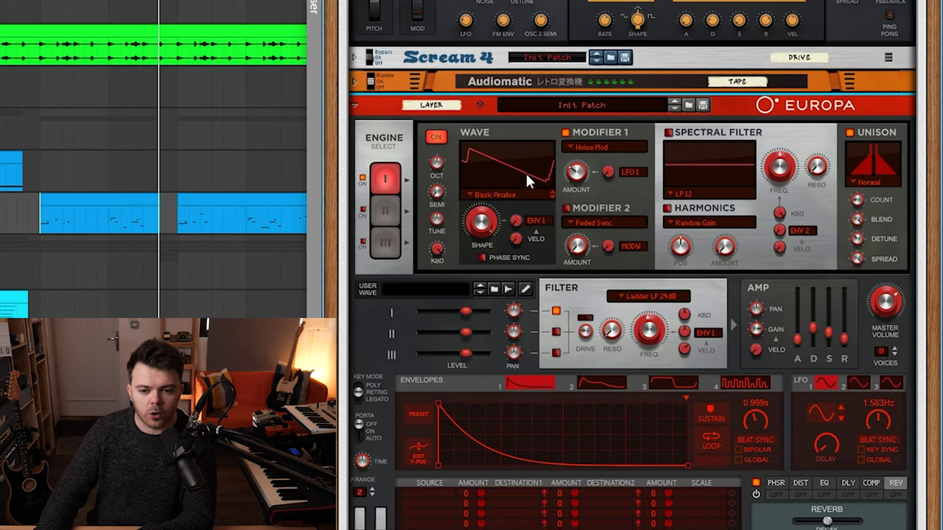
pyautogui.scroll(-3, 525, 175)
pyautogui.scroll(18, 484, 463)
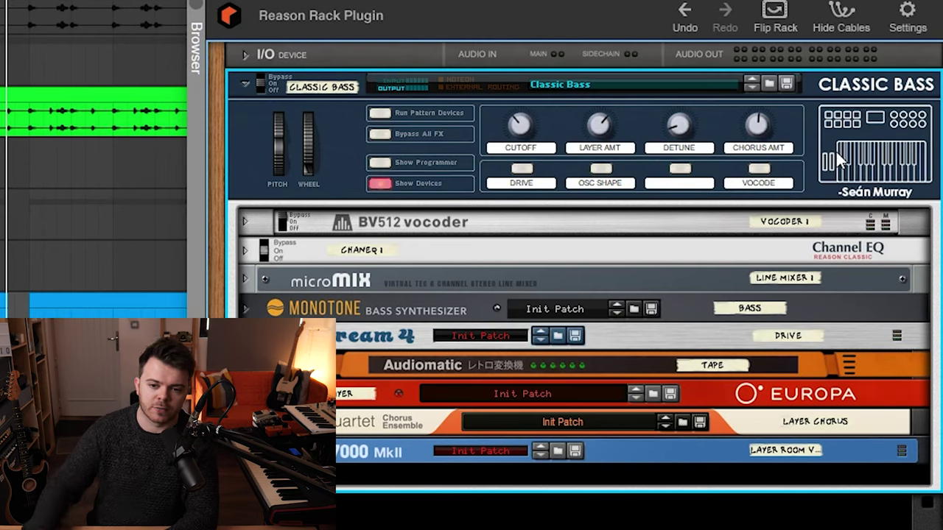
# Step: Toggle Drive, turn Osc Shape off, set Detune near 42 and Chorus Amount 80, and enable Vocode
pyautogui.click(522, 168)
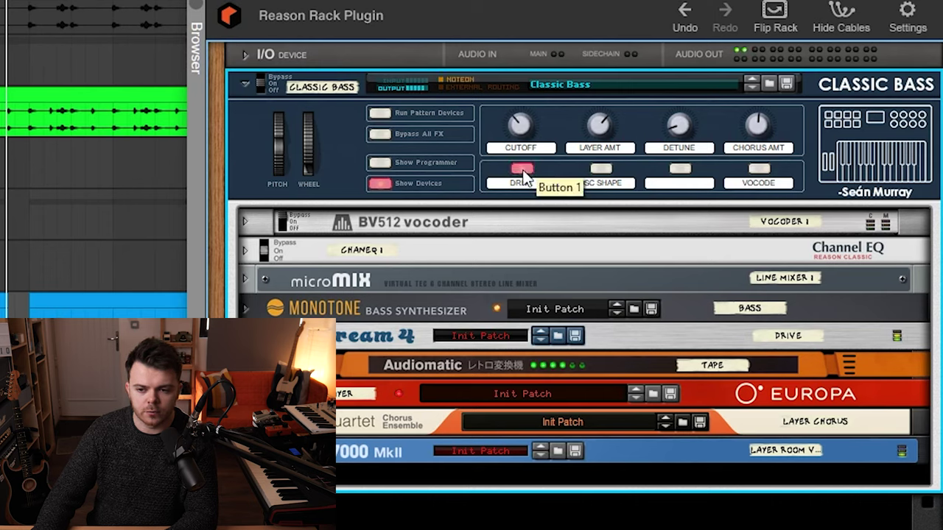
pyautogui.click(523, 172)
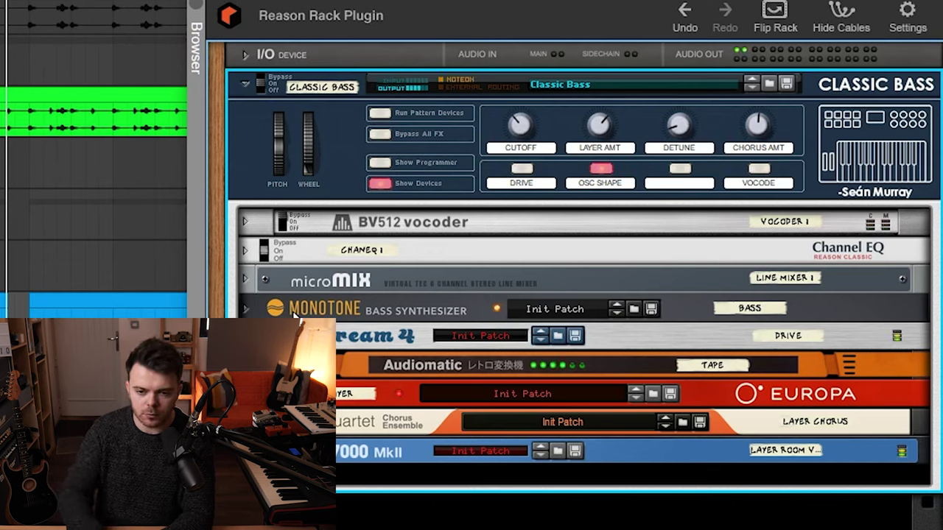
pyautogui.click(600, 169)
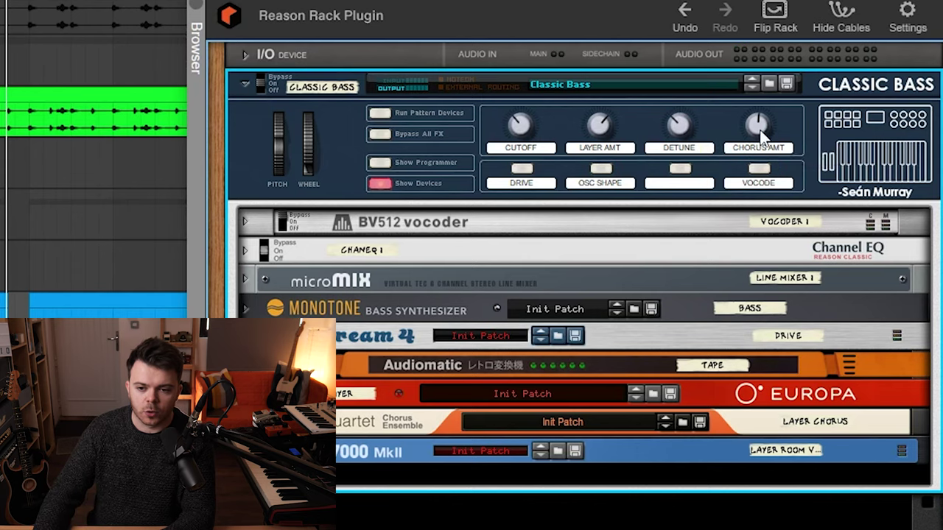
pyautogui.moveTo(682, 133); pyautogui.dragTo(680, 129)
pyautogui.moveTo(770, 135)
pyautogui.mouseDown()
pyautogui.moveTo(768, 95)
pyautogui.moveTo(780, 129)
pyautogui.mouseUp()
pyautogui.click(759, 168)
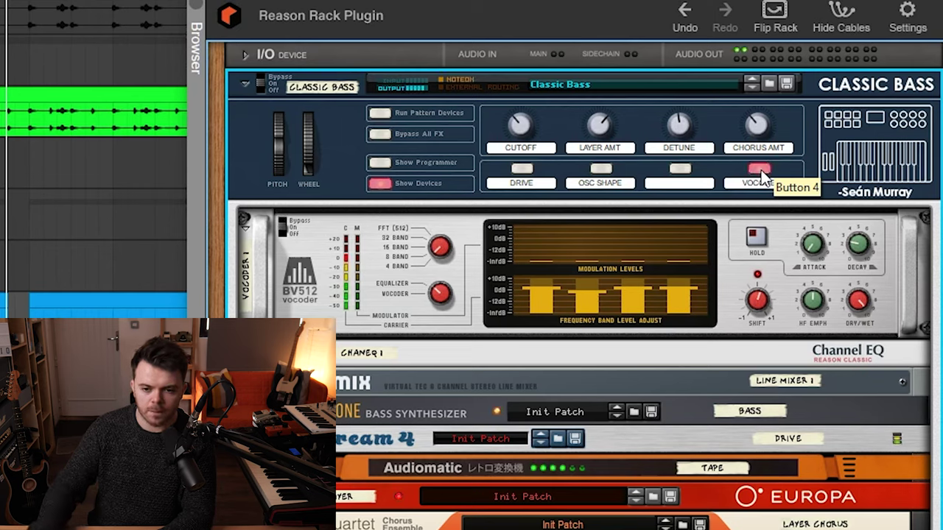
# Step: Lower the BV512 vocoder's Shift to -41, then raise it to 19
pyautogui.click(469, 286)
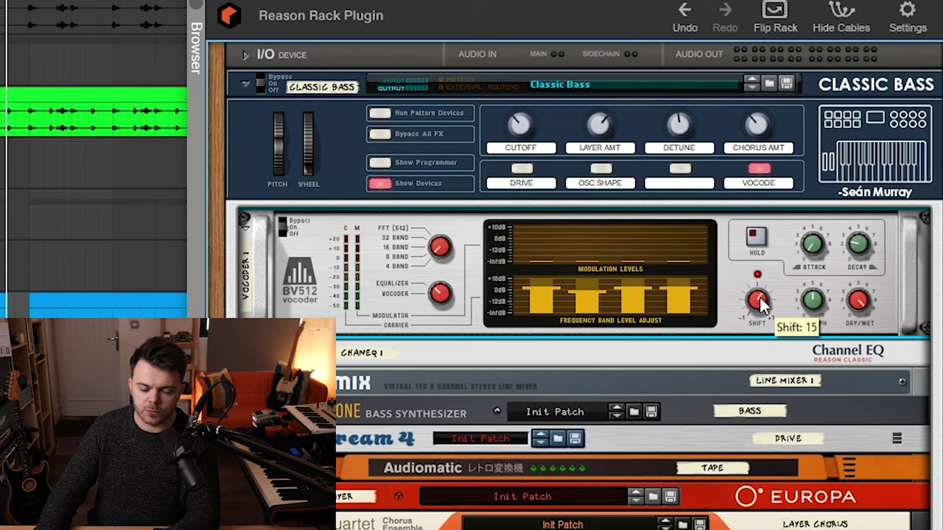
pyautogui.moveTo(761, 304)
pyautogui.mouseDown()
pyautogui.moveTo(770, 341)
pyautogui.moveTo(765, 298)
pyautogui.mouseUp()
pyautogui.click(815, 172)
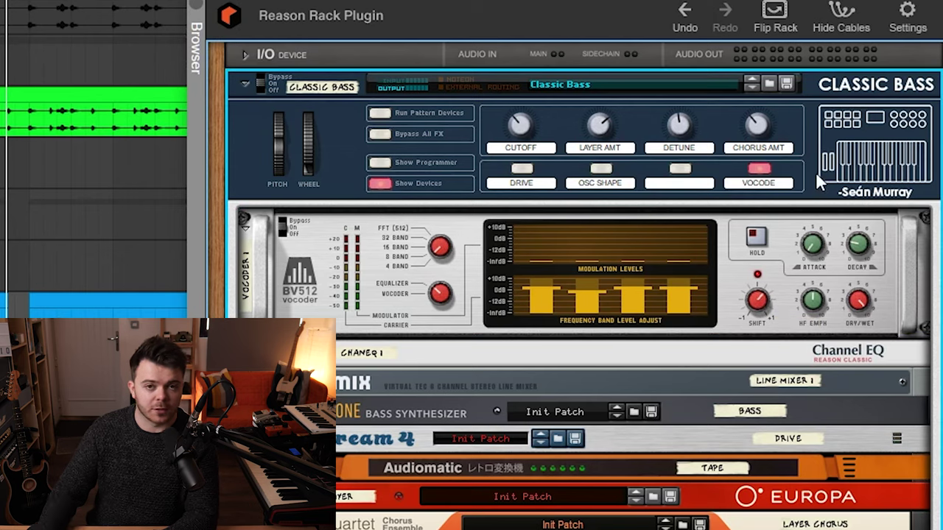